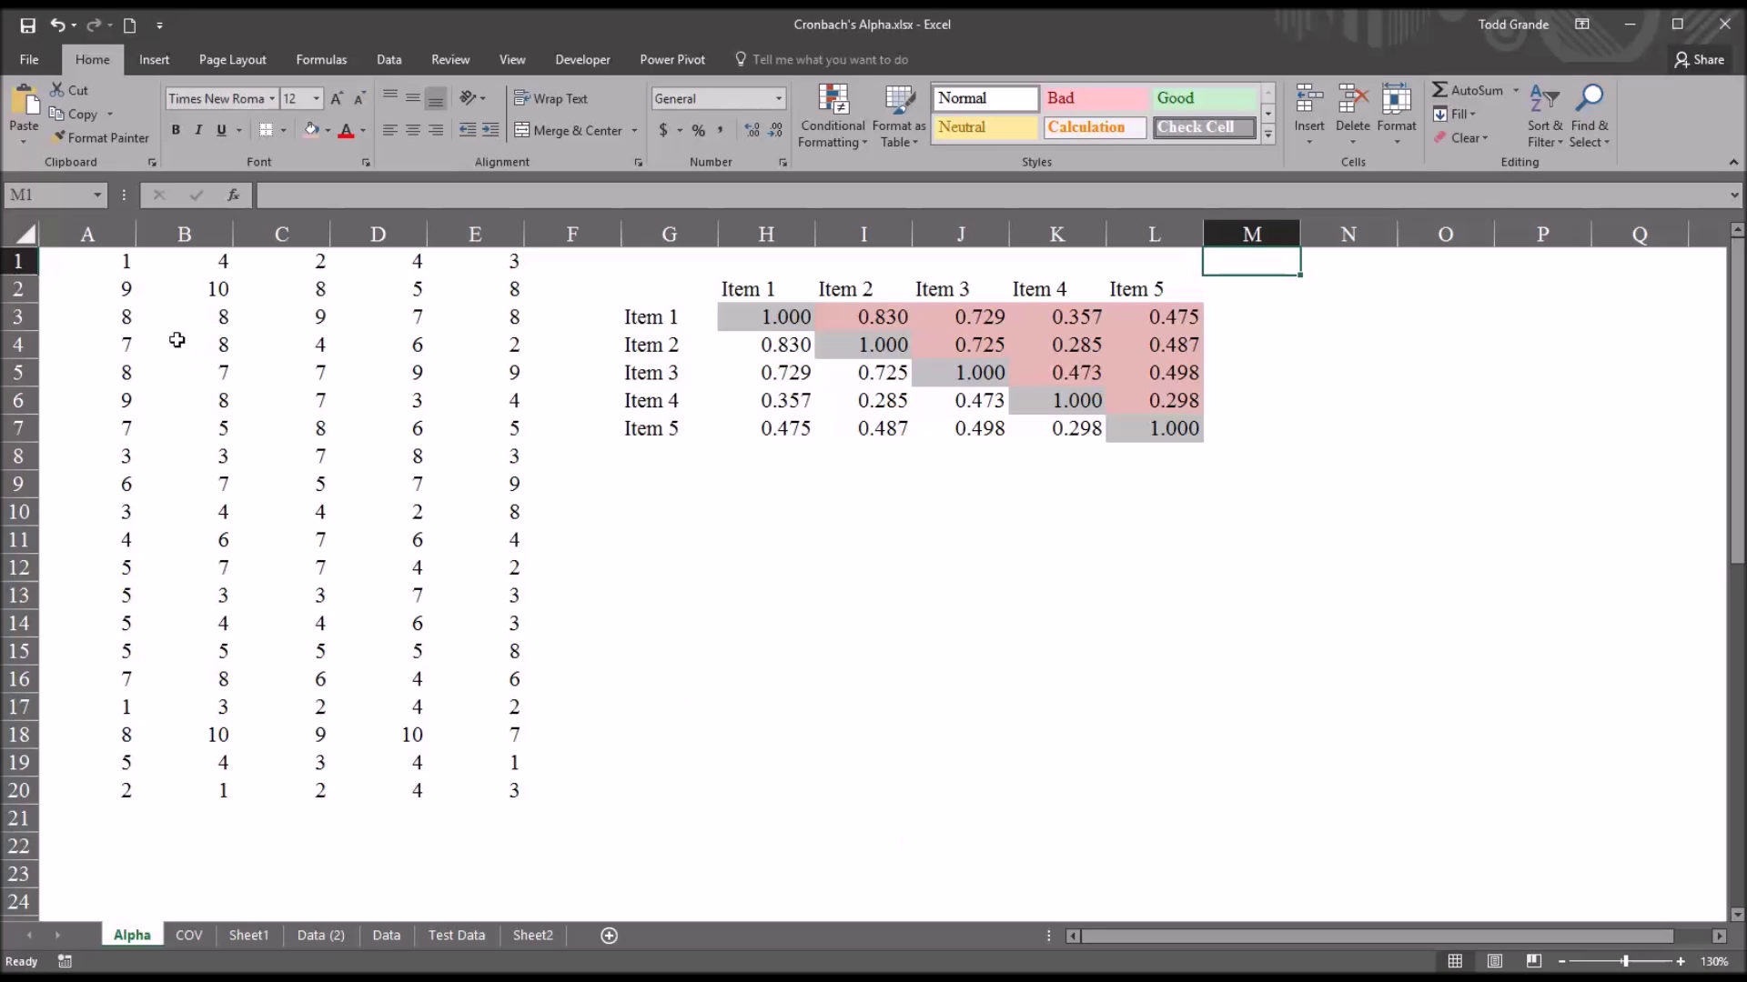
- Step across the first row of scores and select the A1:E20 item score block
click(87, 268)
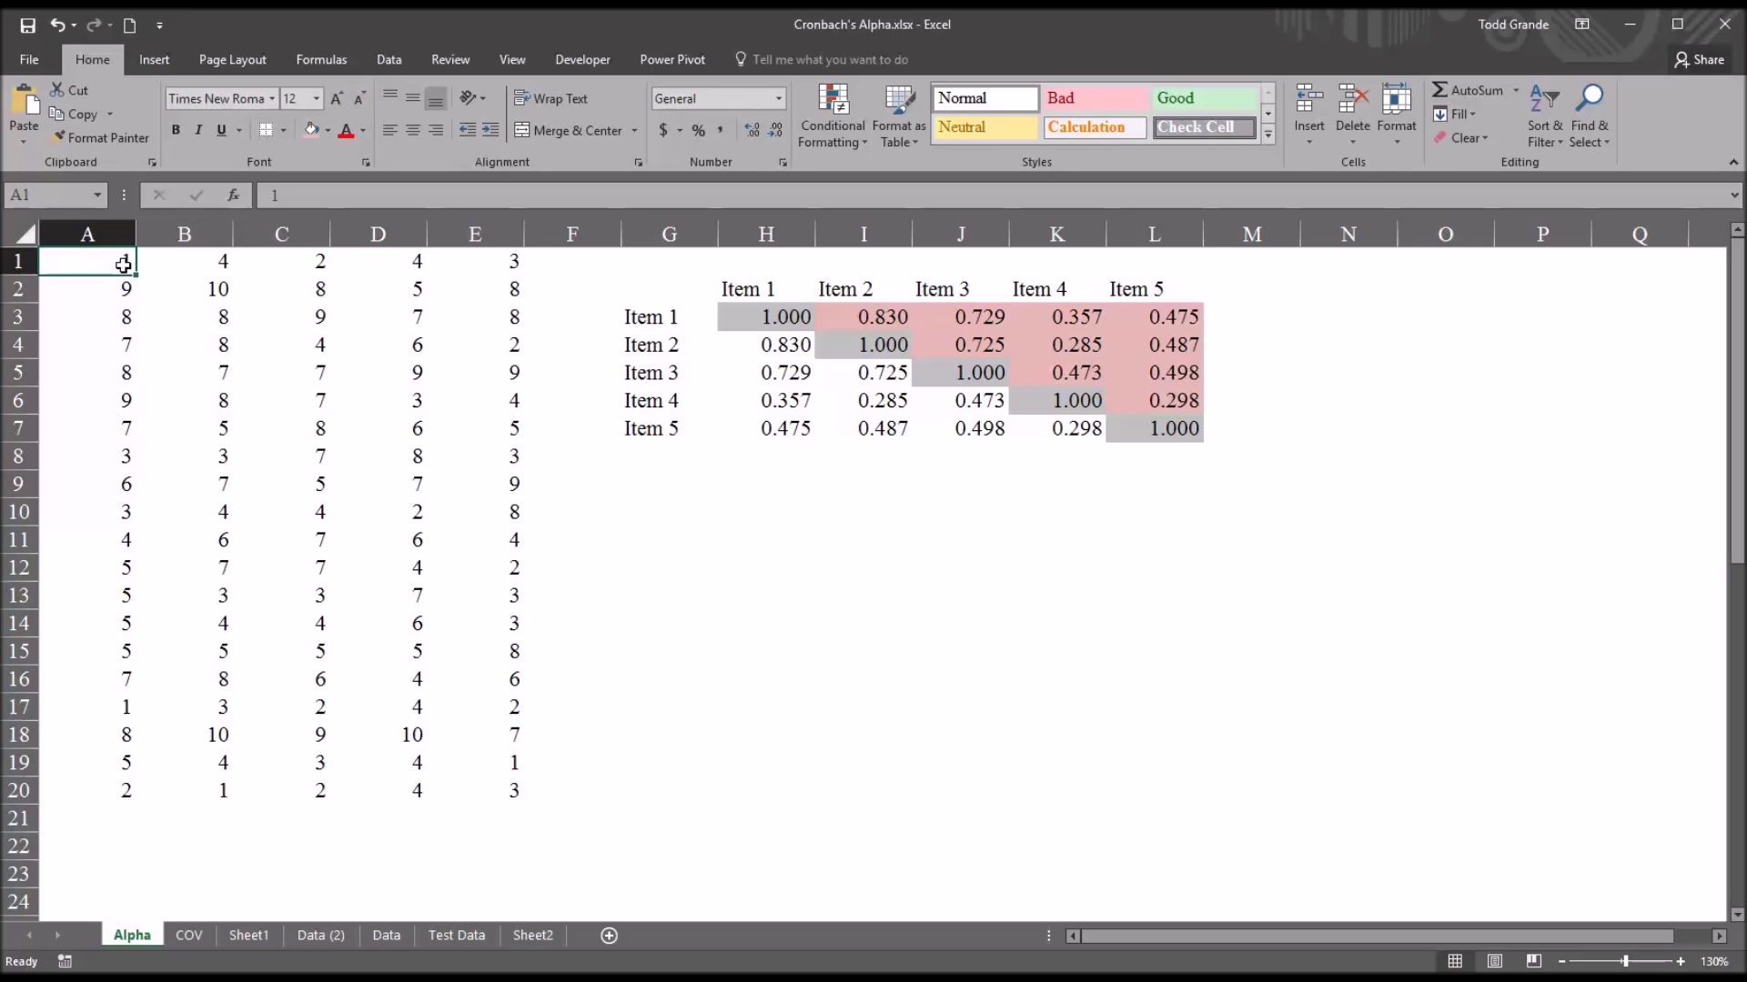
click(169, 264)
click(267, 263)
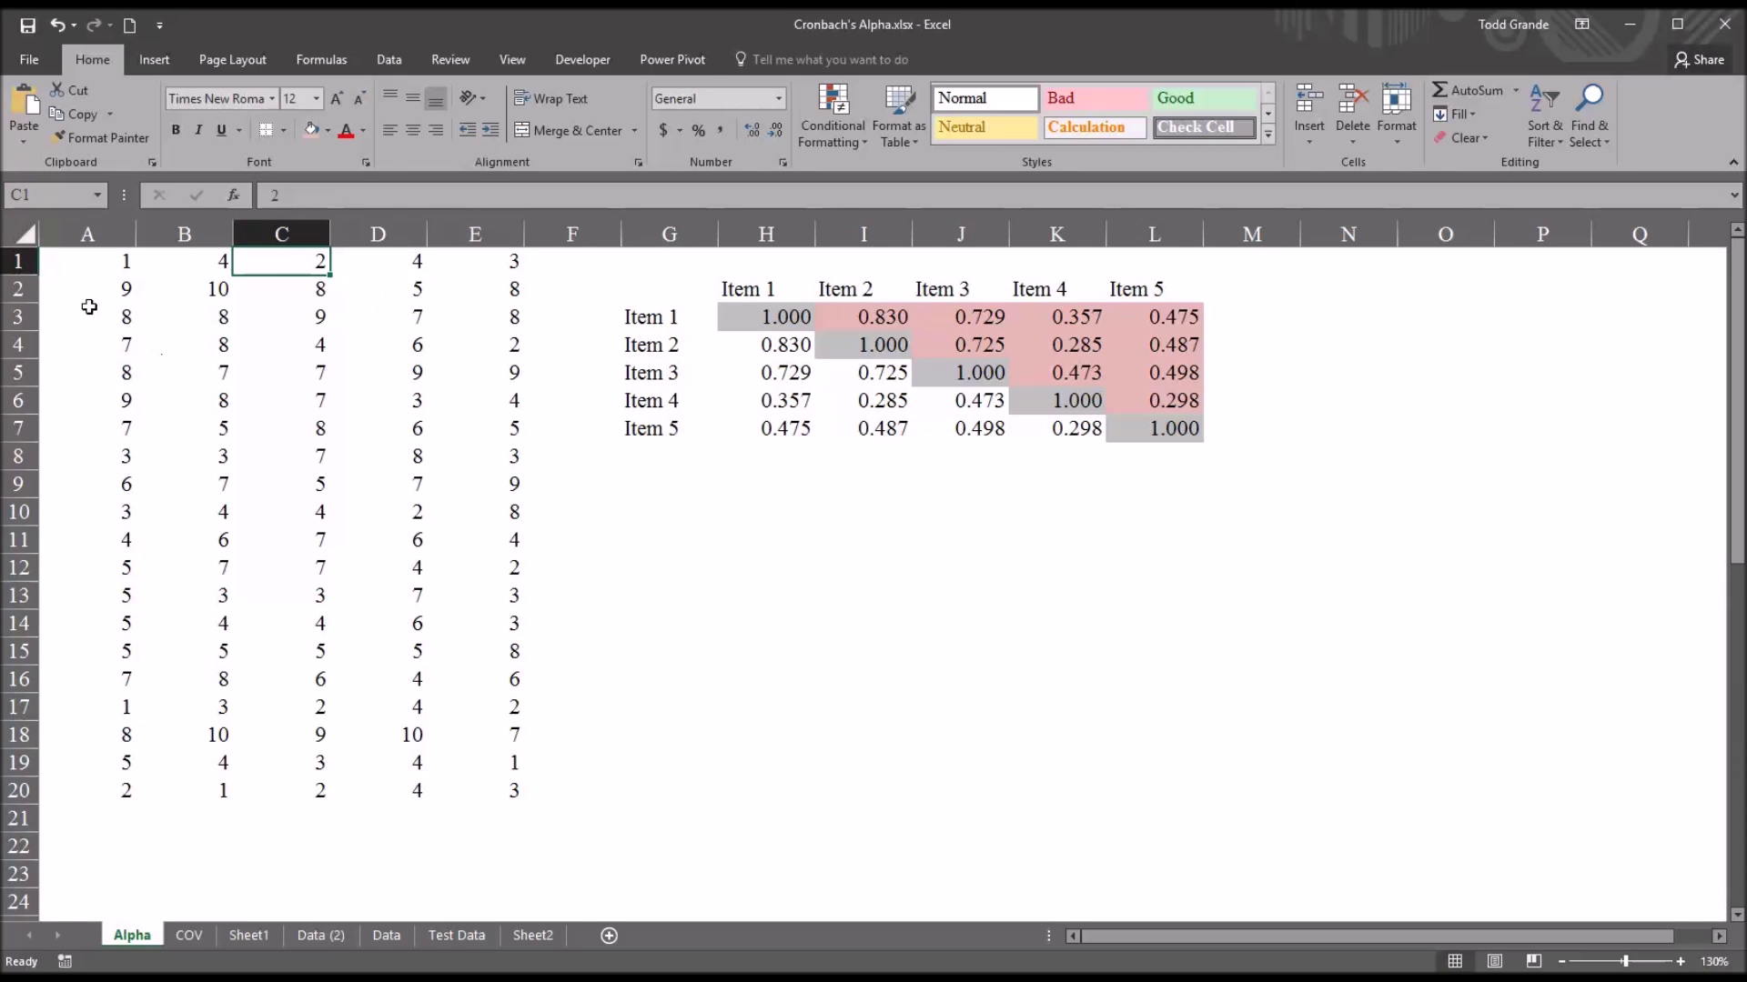
drag(84, 261, 458, 787)
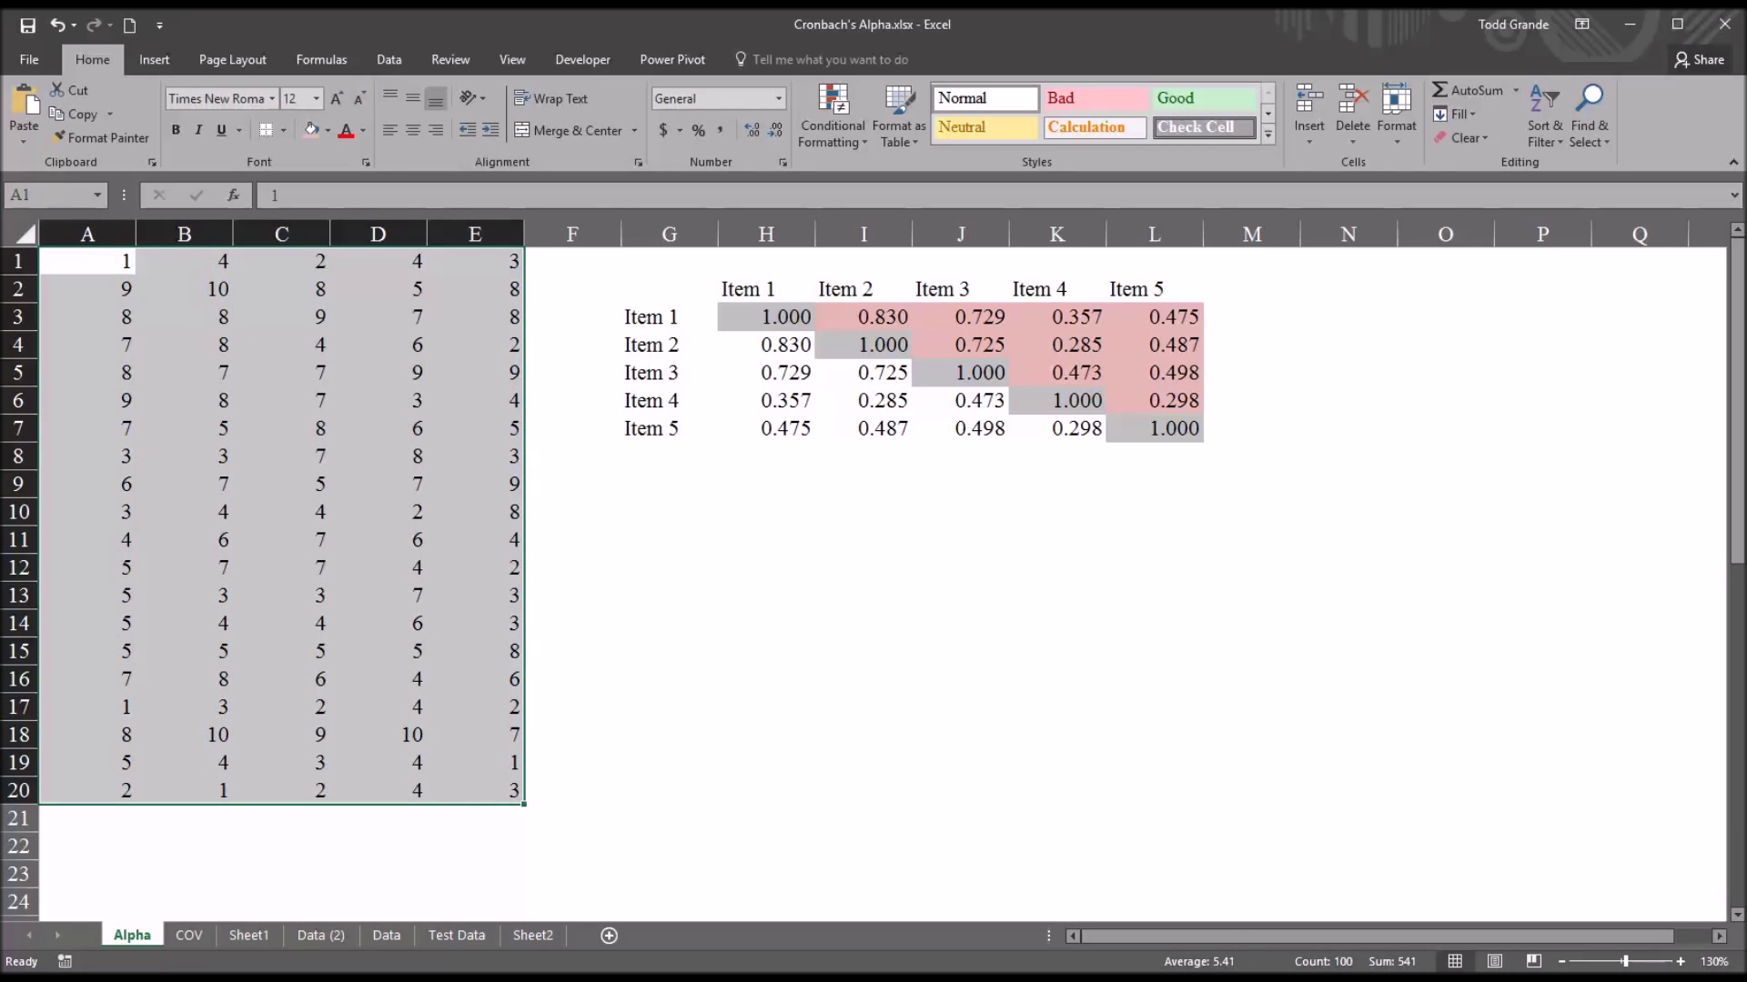
- Review item columns A through E, then switch to the SPSS Cronbach's Alpha.sav data file
click(98, 235)
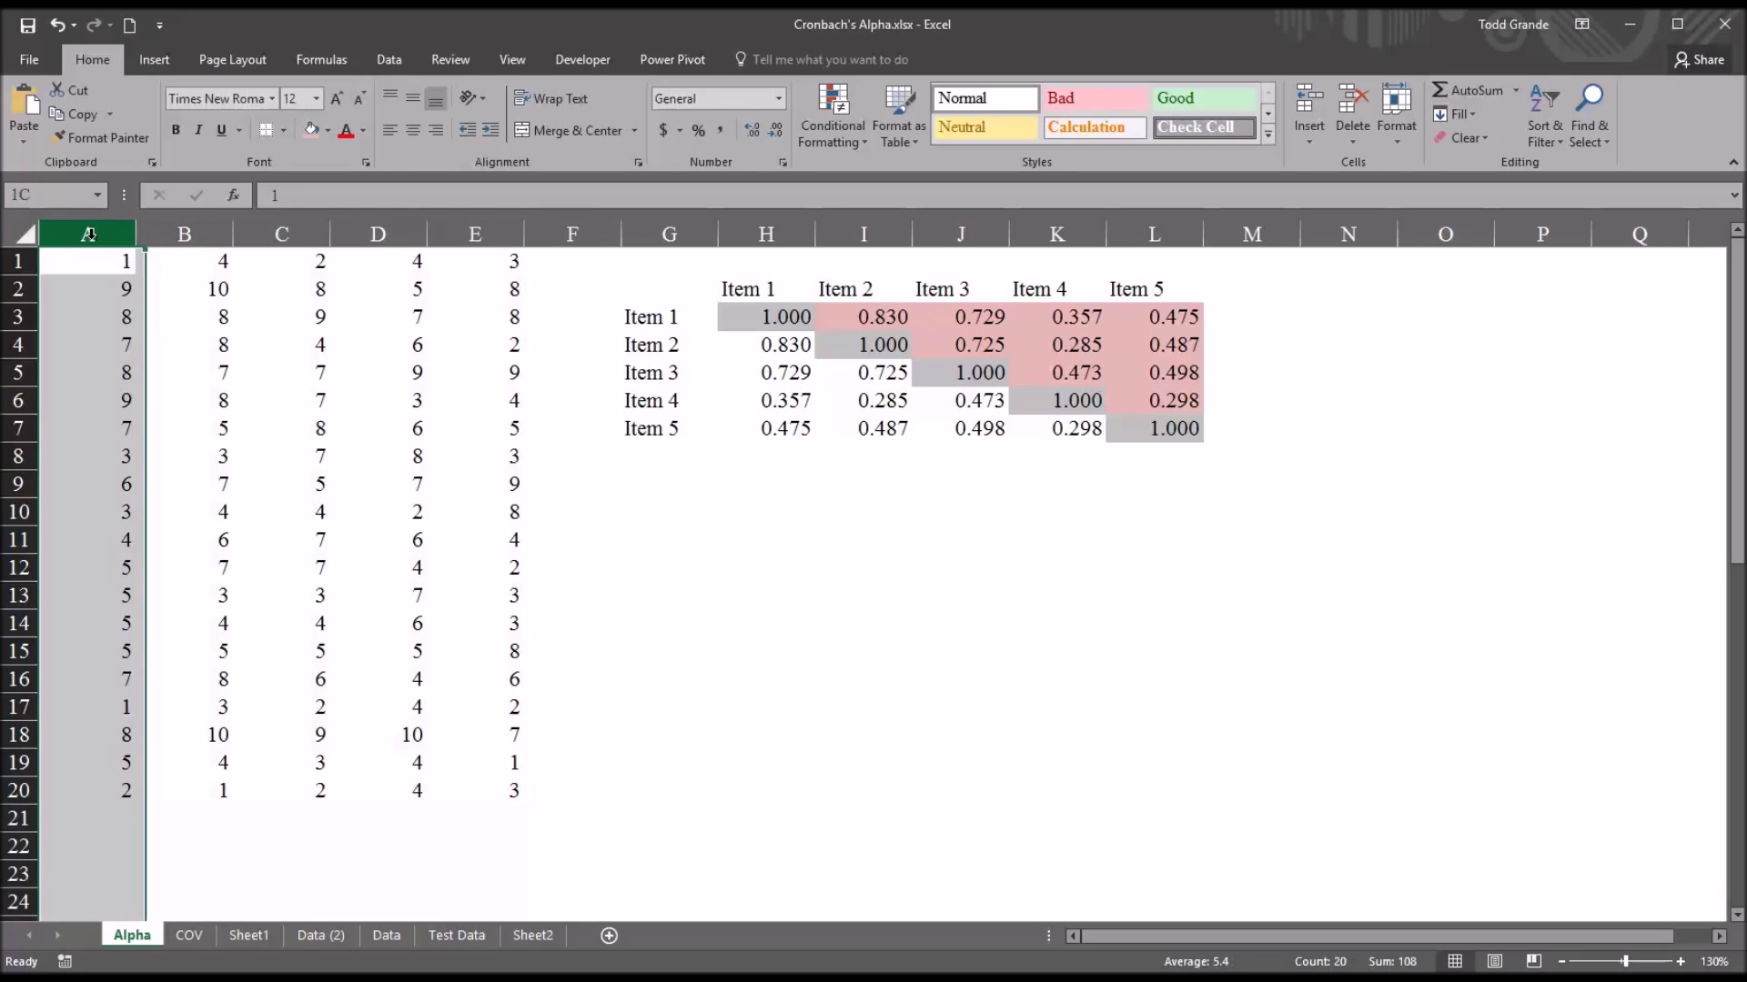
click(166, 235)
click(282, 234)
click(400, 235)
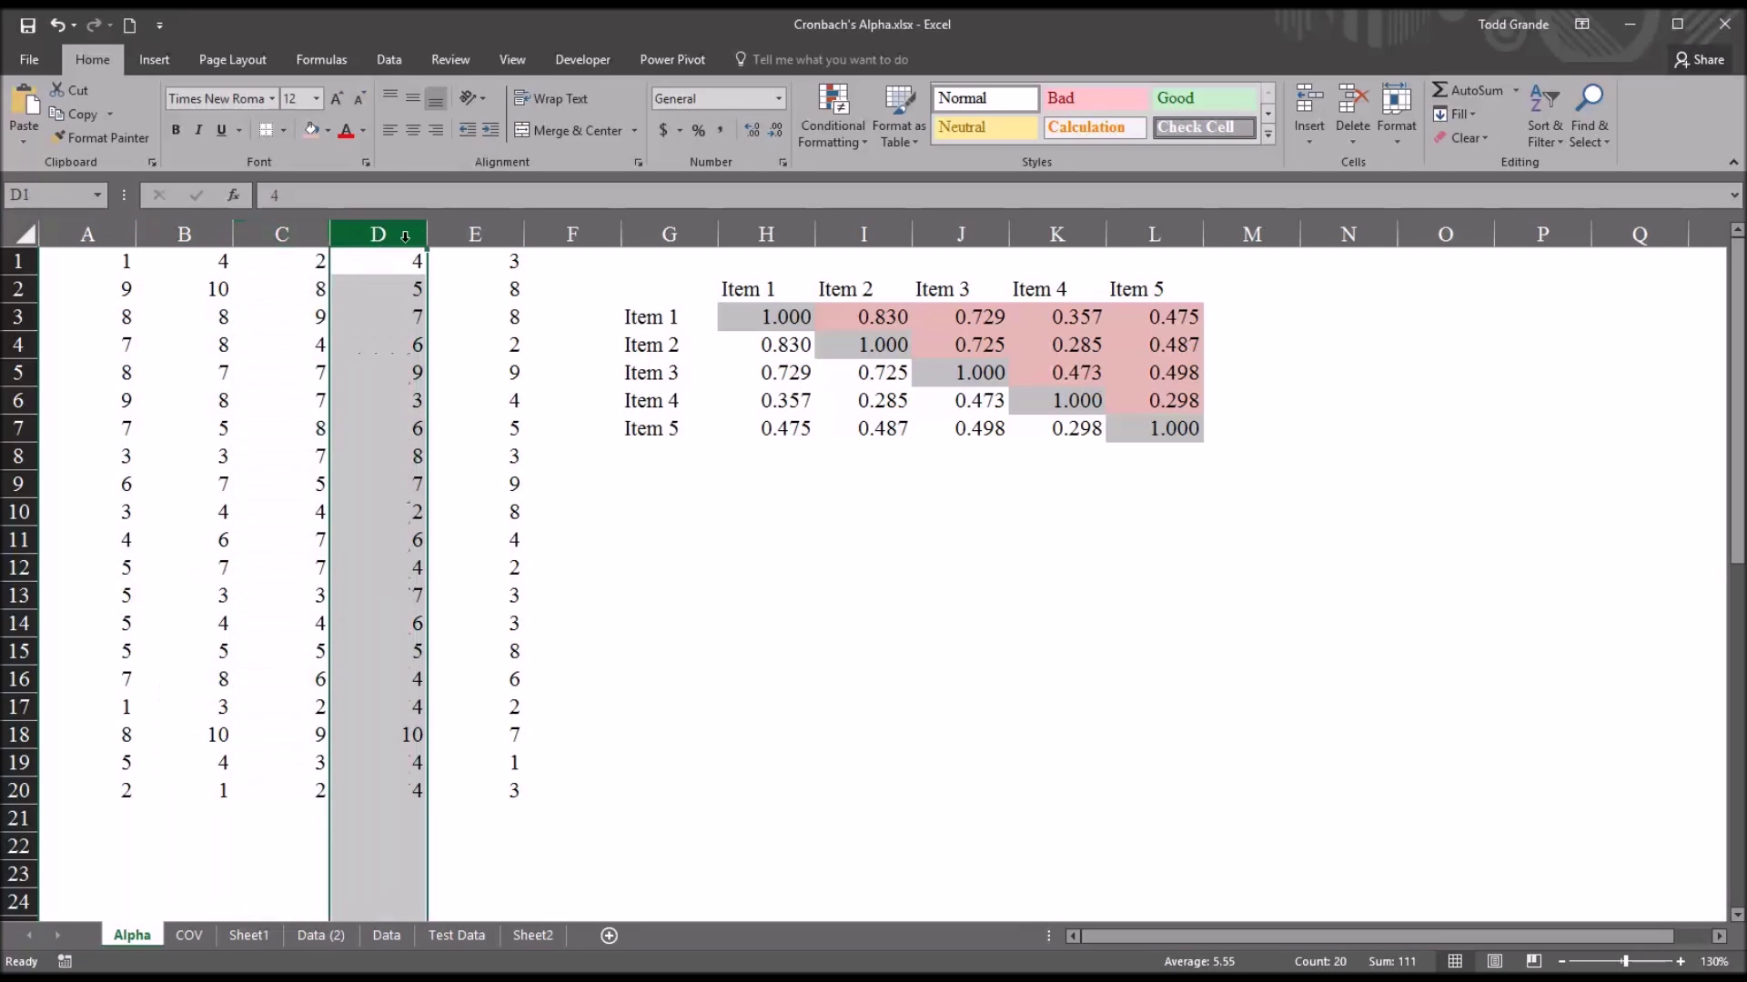
click(460, 235)
click(458, 265)
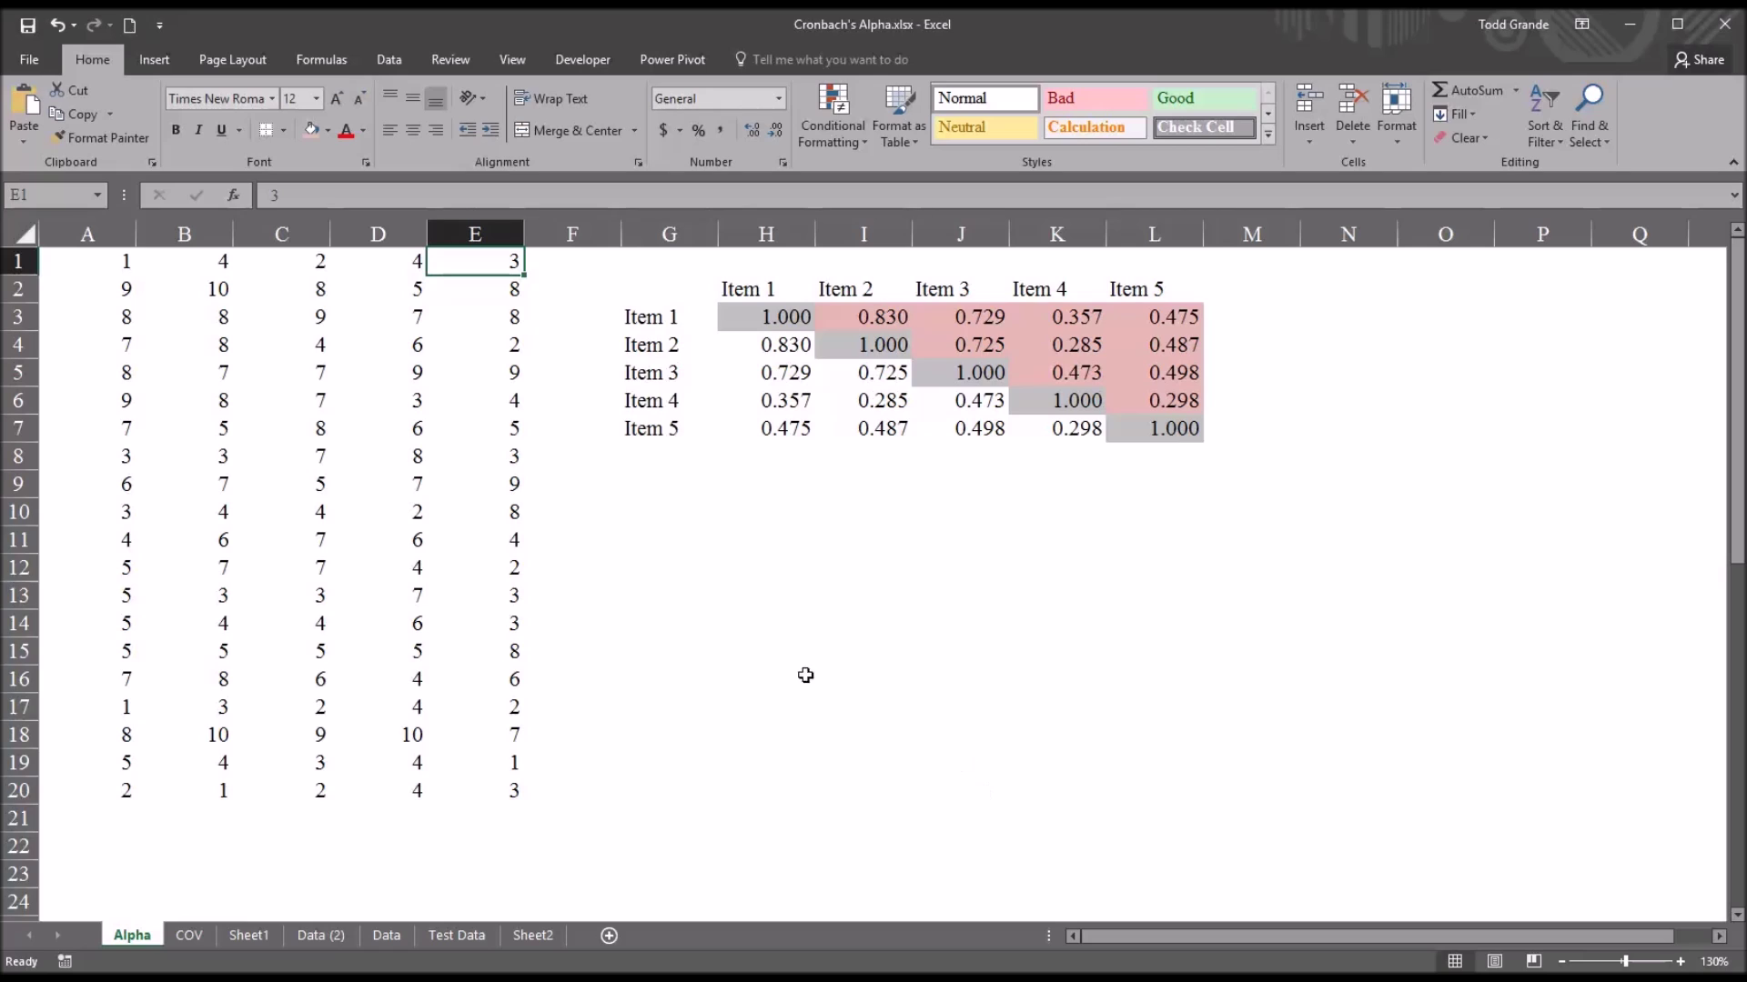
click(560, 268)
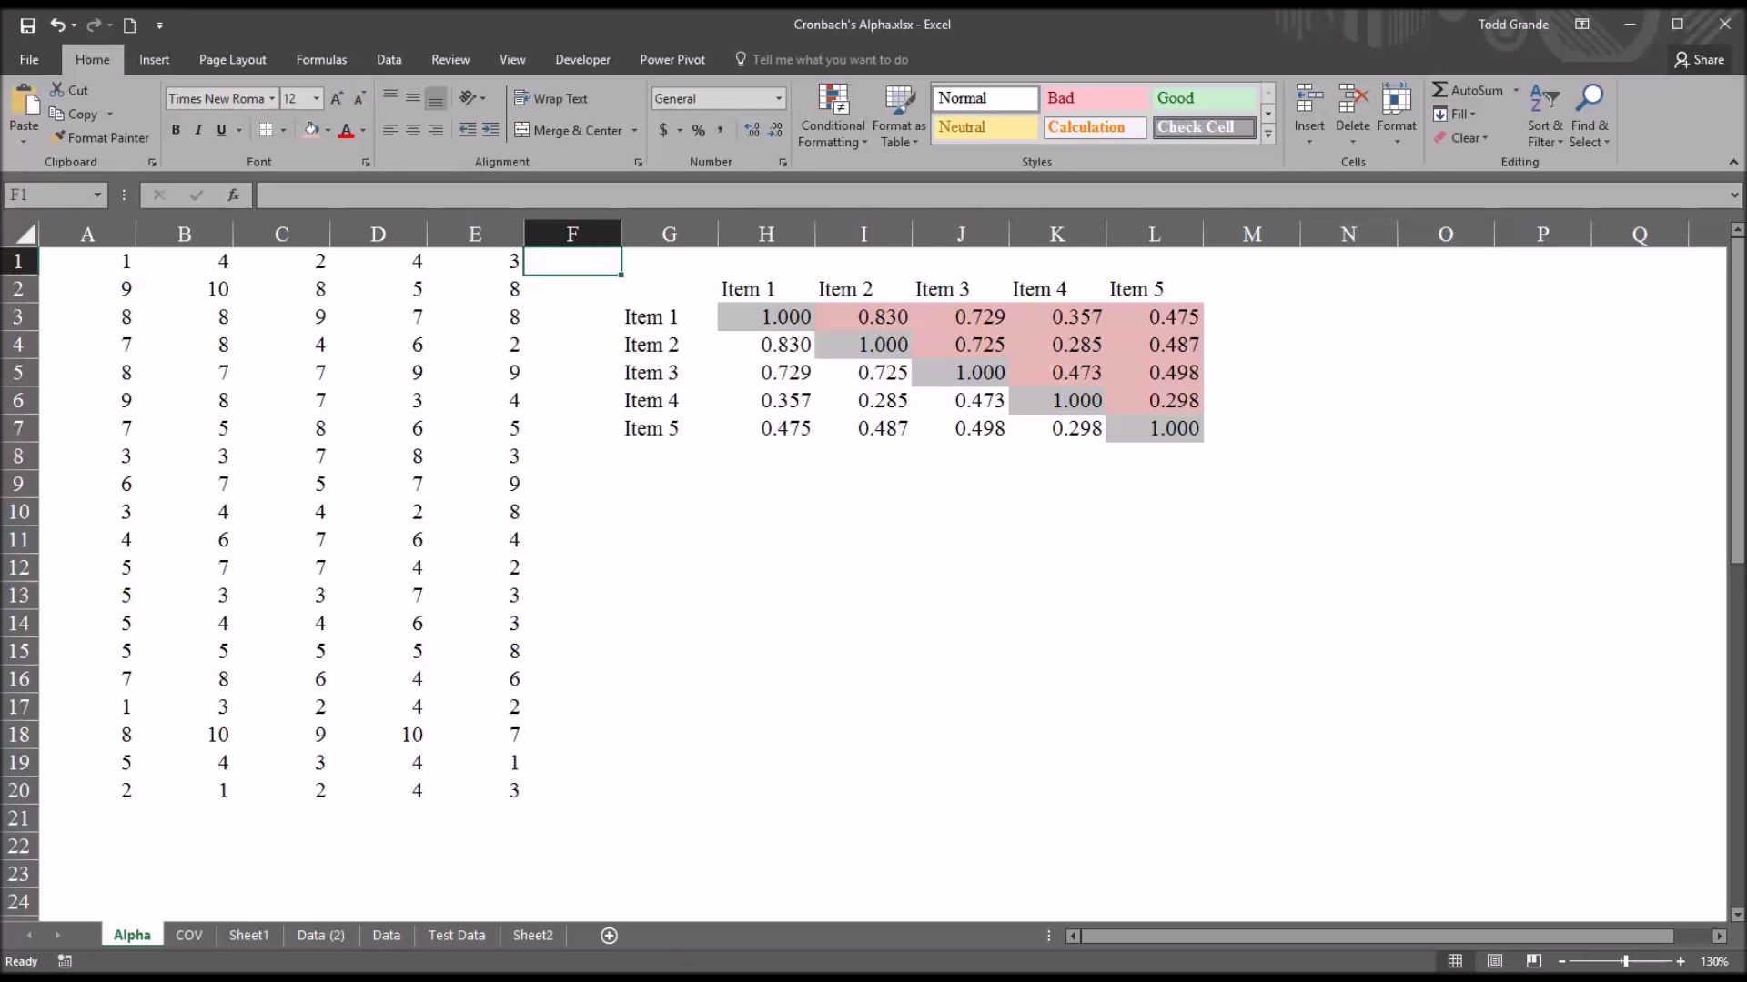
click(841, 957)
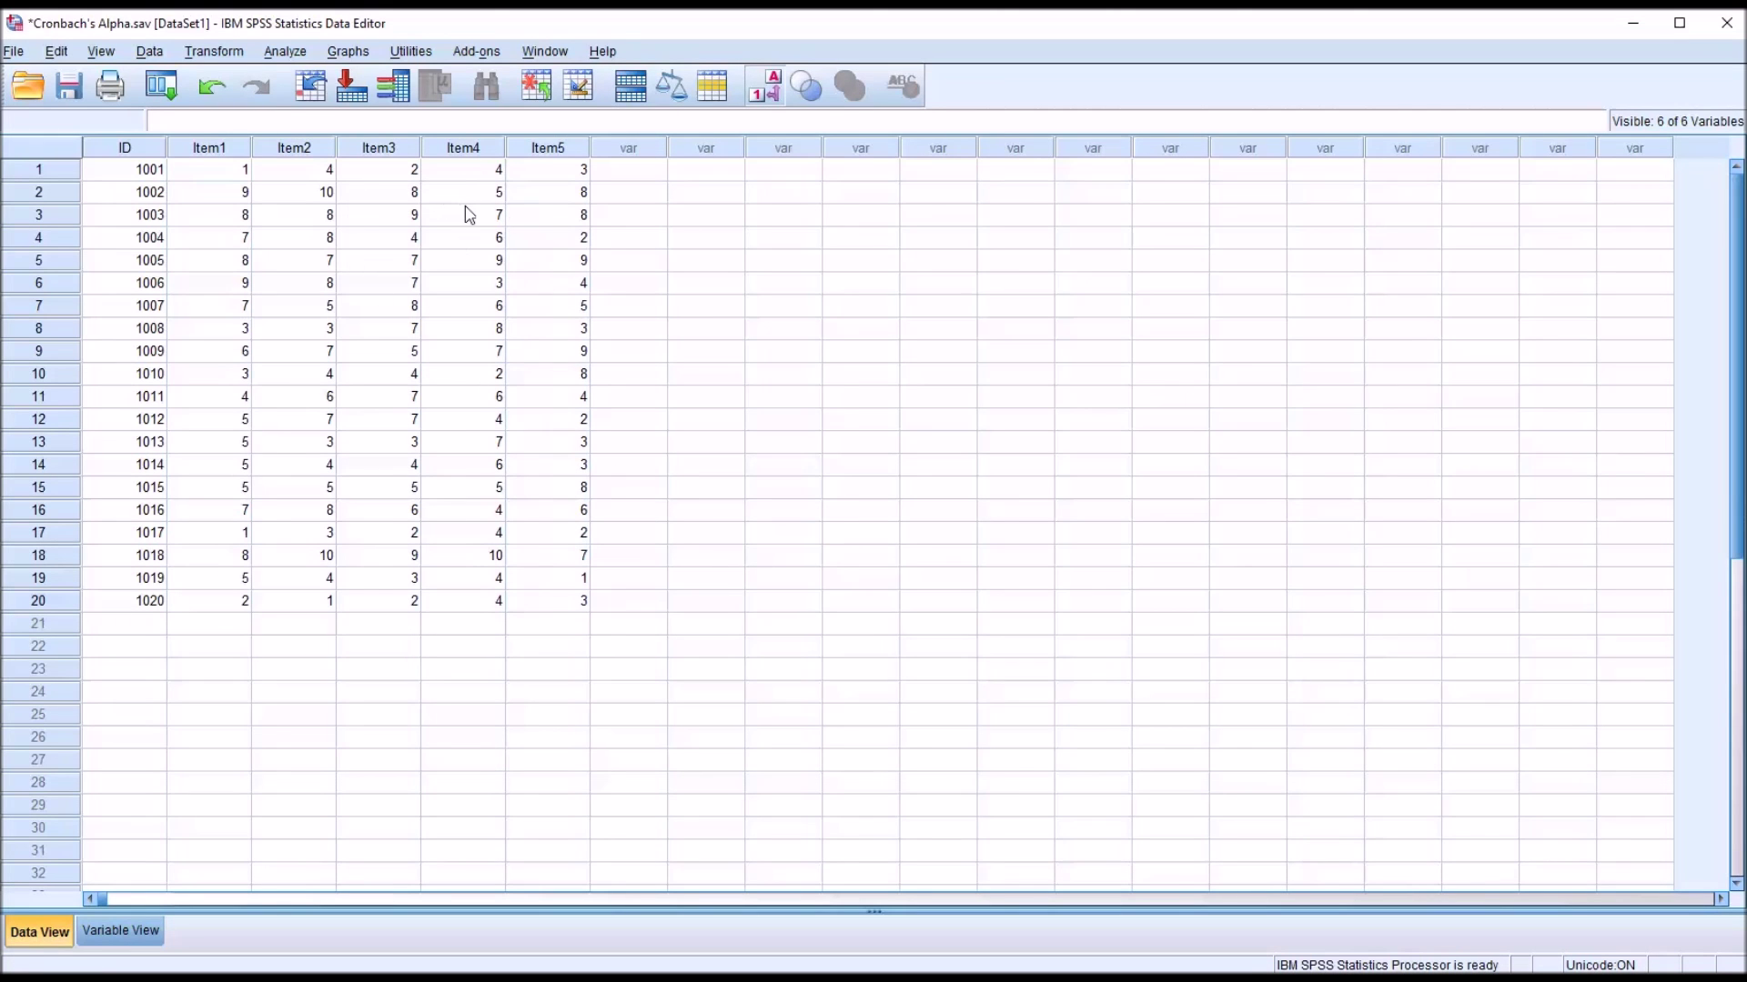
- Select and then deselect the ID column in the SPSS Data Editor
click(133, 149)
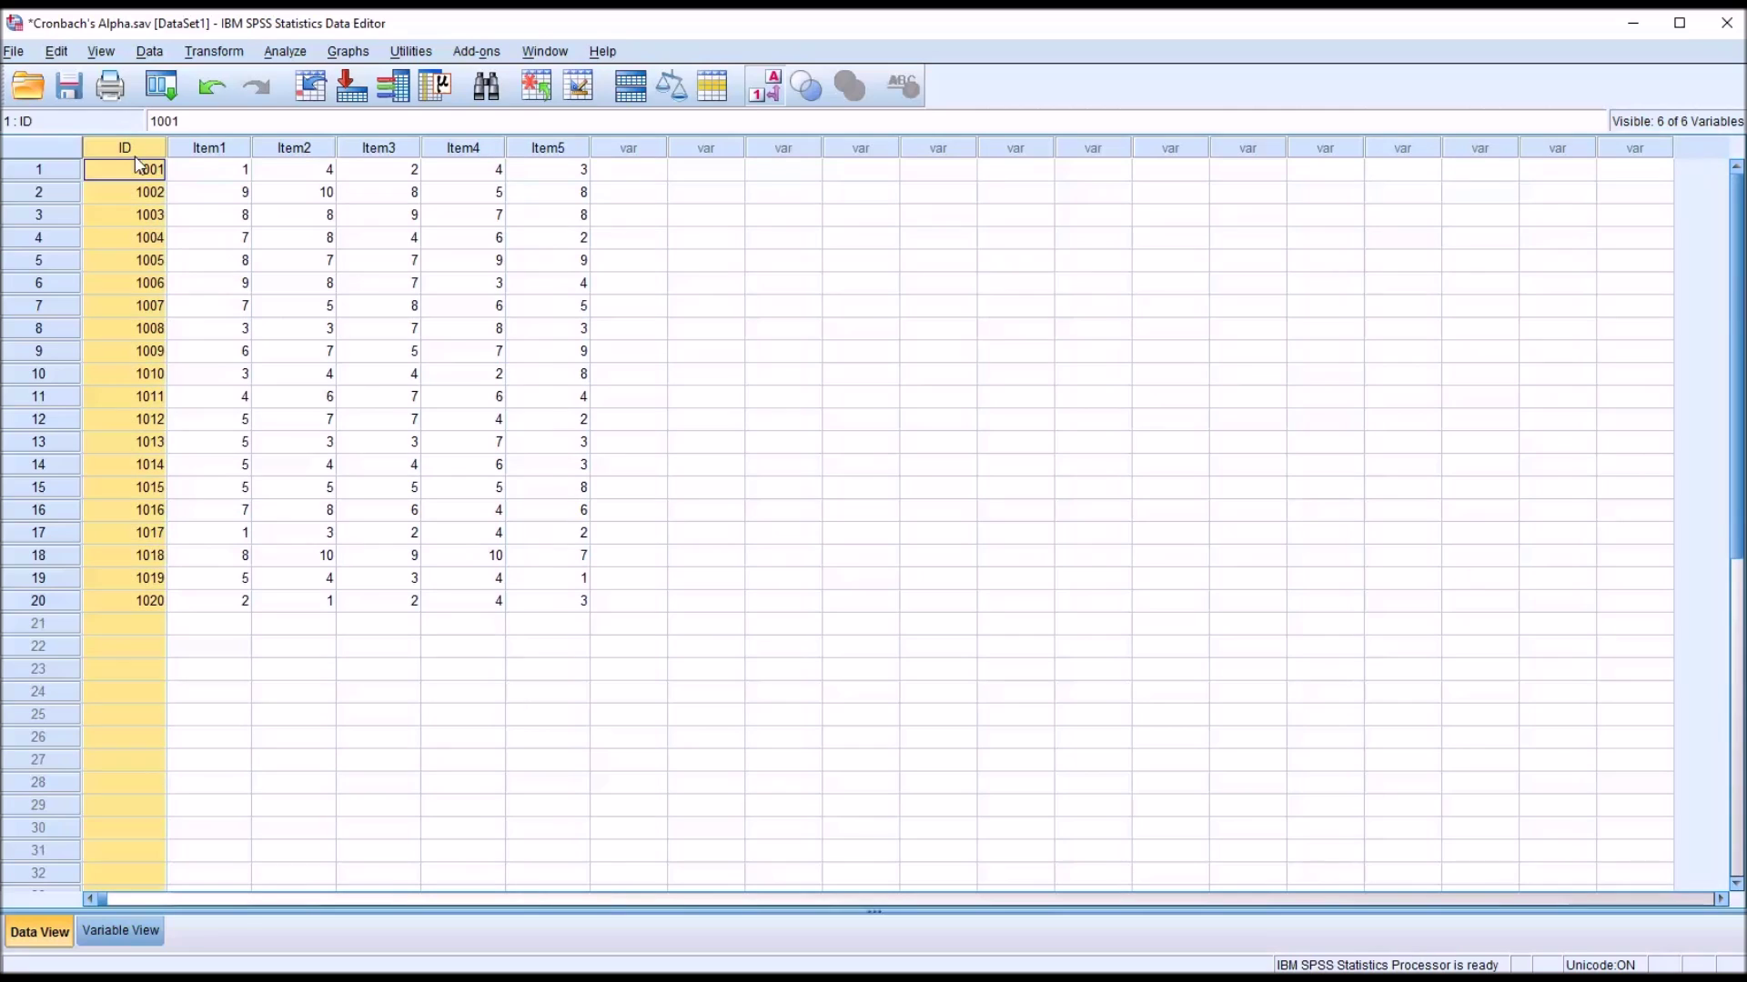
click(129, 173)
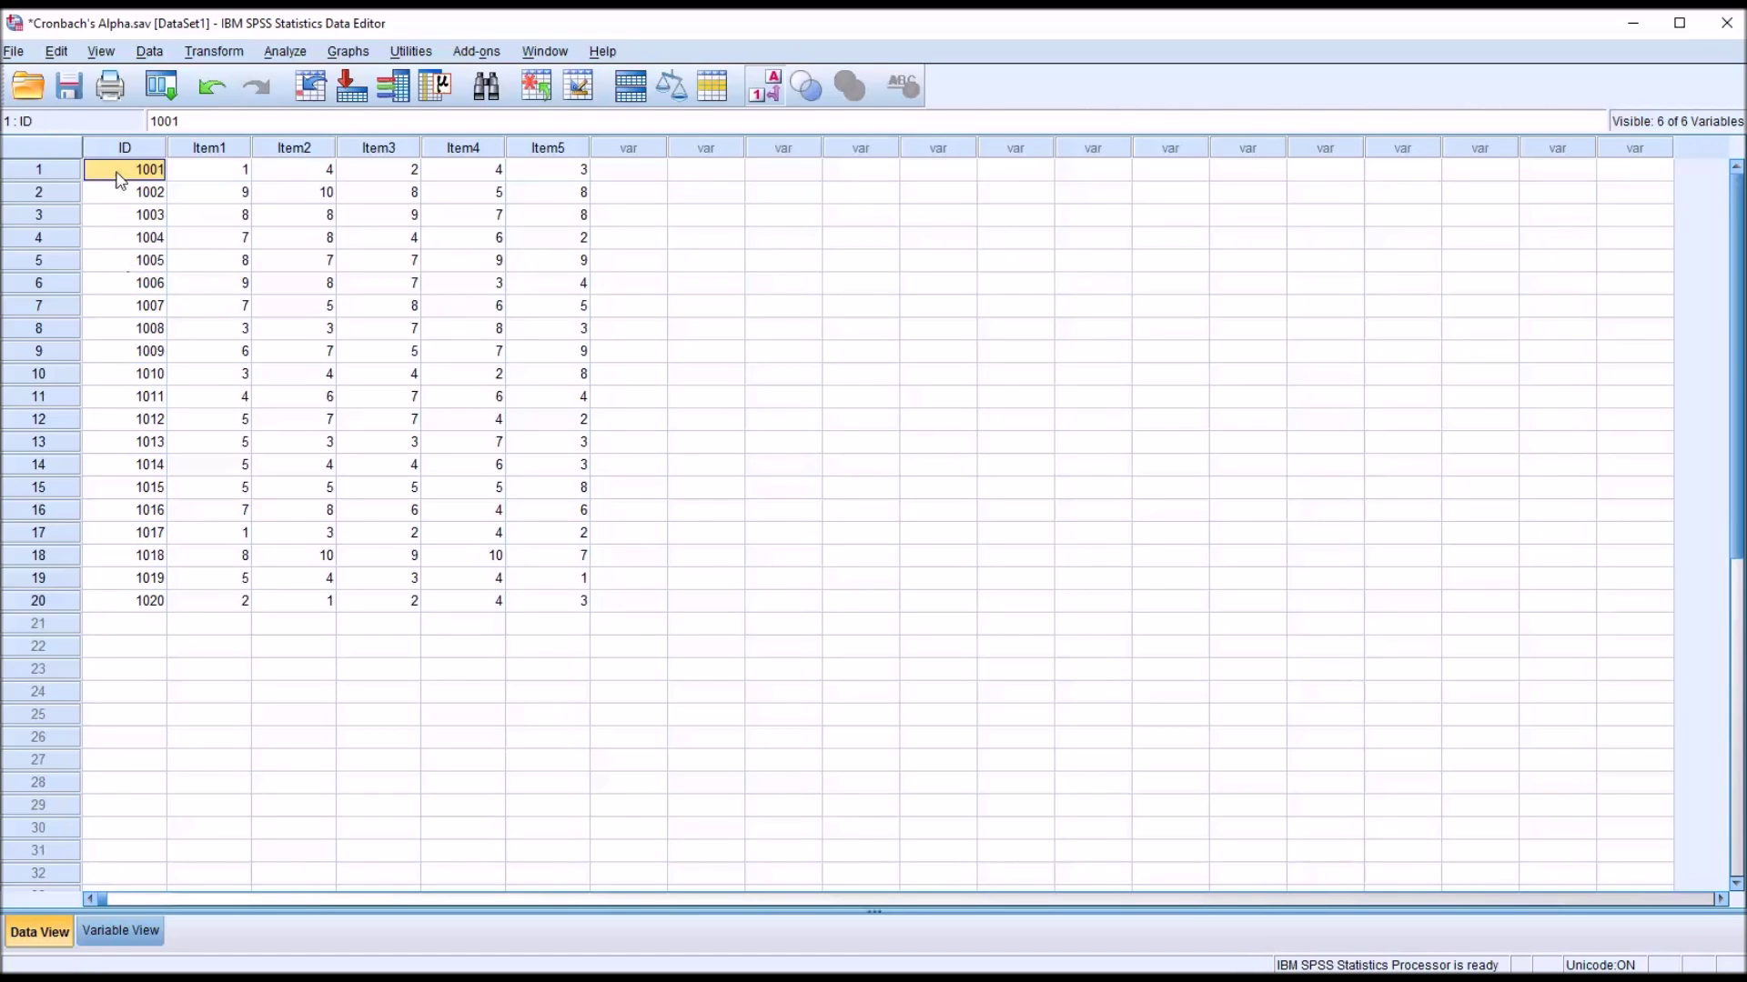
click(133, 149)
click(133, 171)
- Start a Reliability Analysis and add Item1 through Item5 to the Items list
click(282, 52)
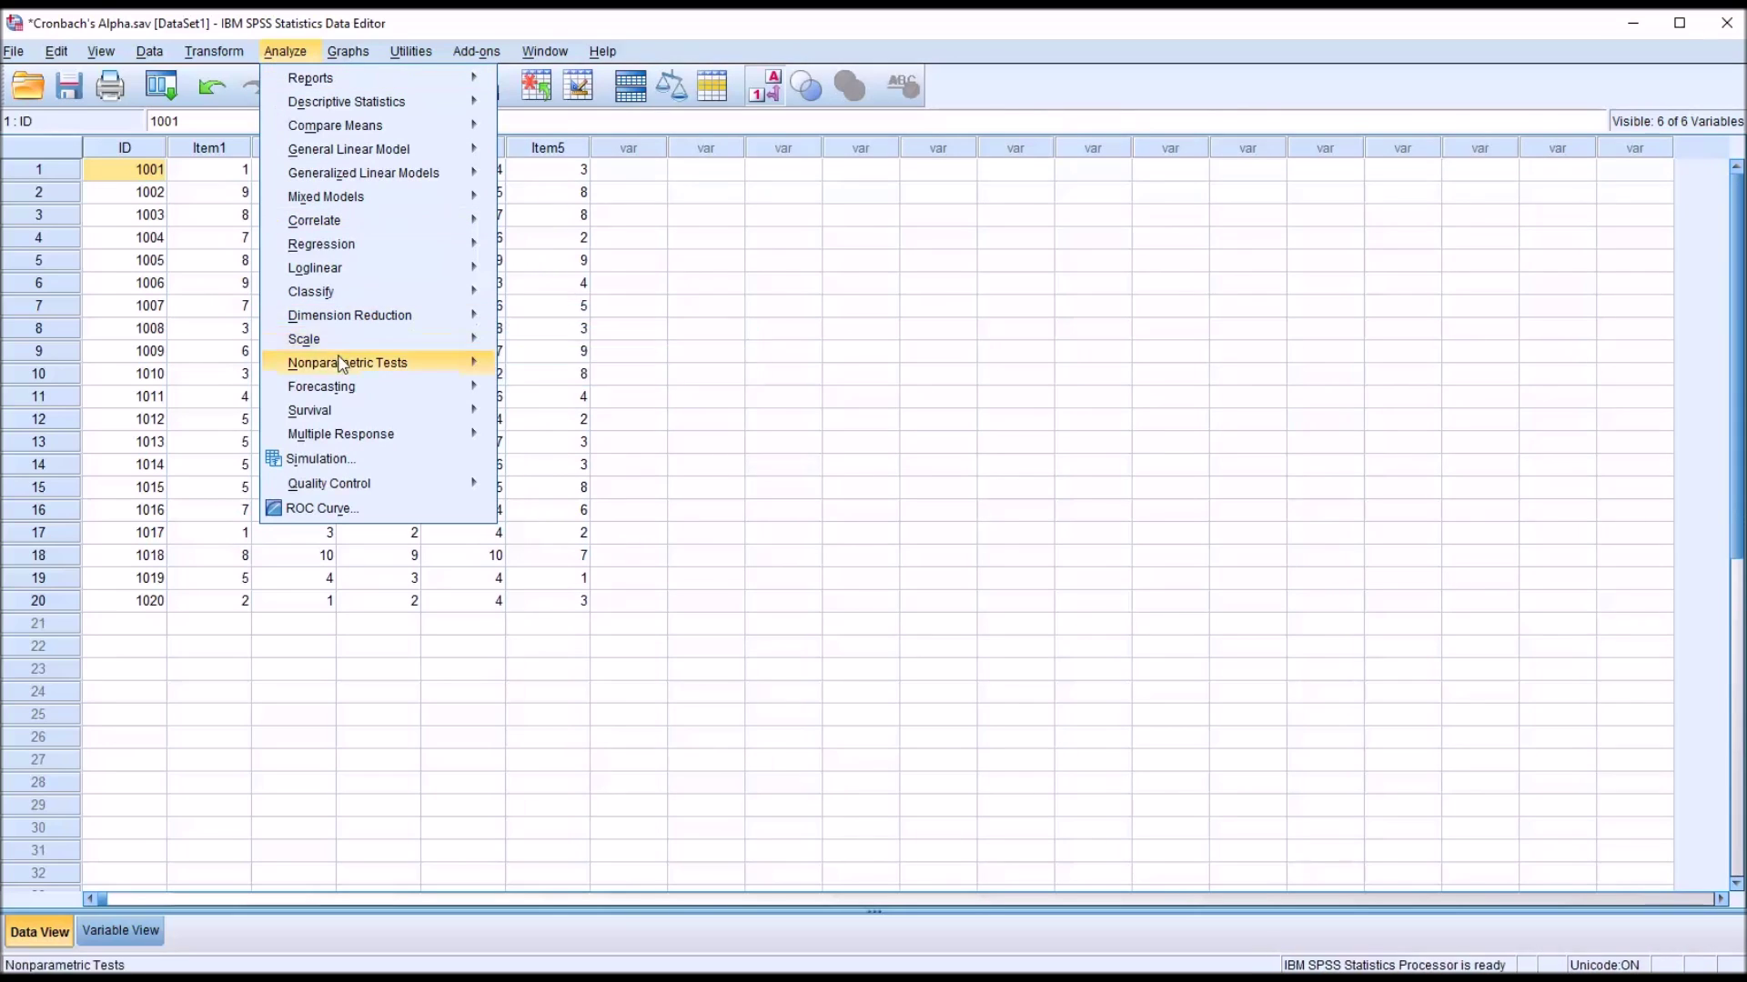
mouse_move(347, 363)
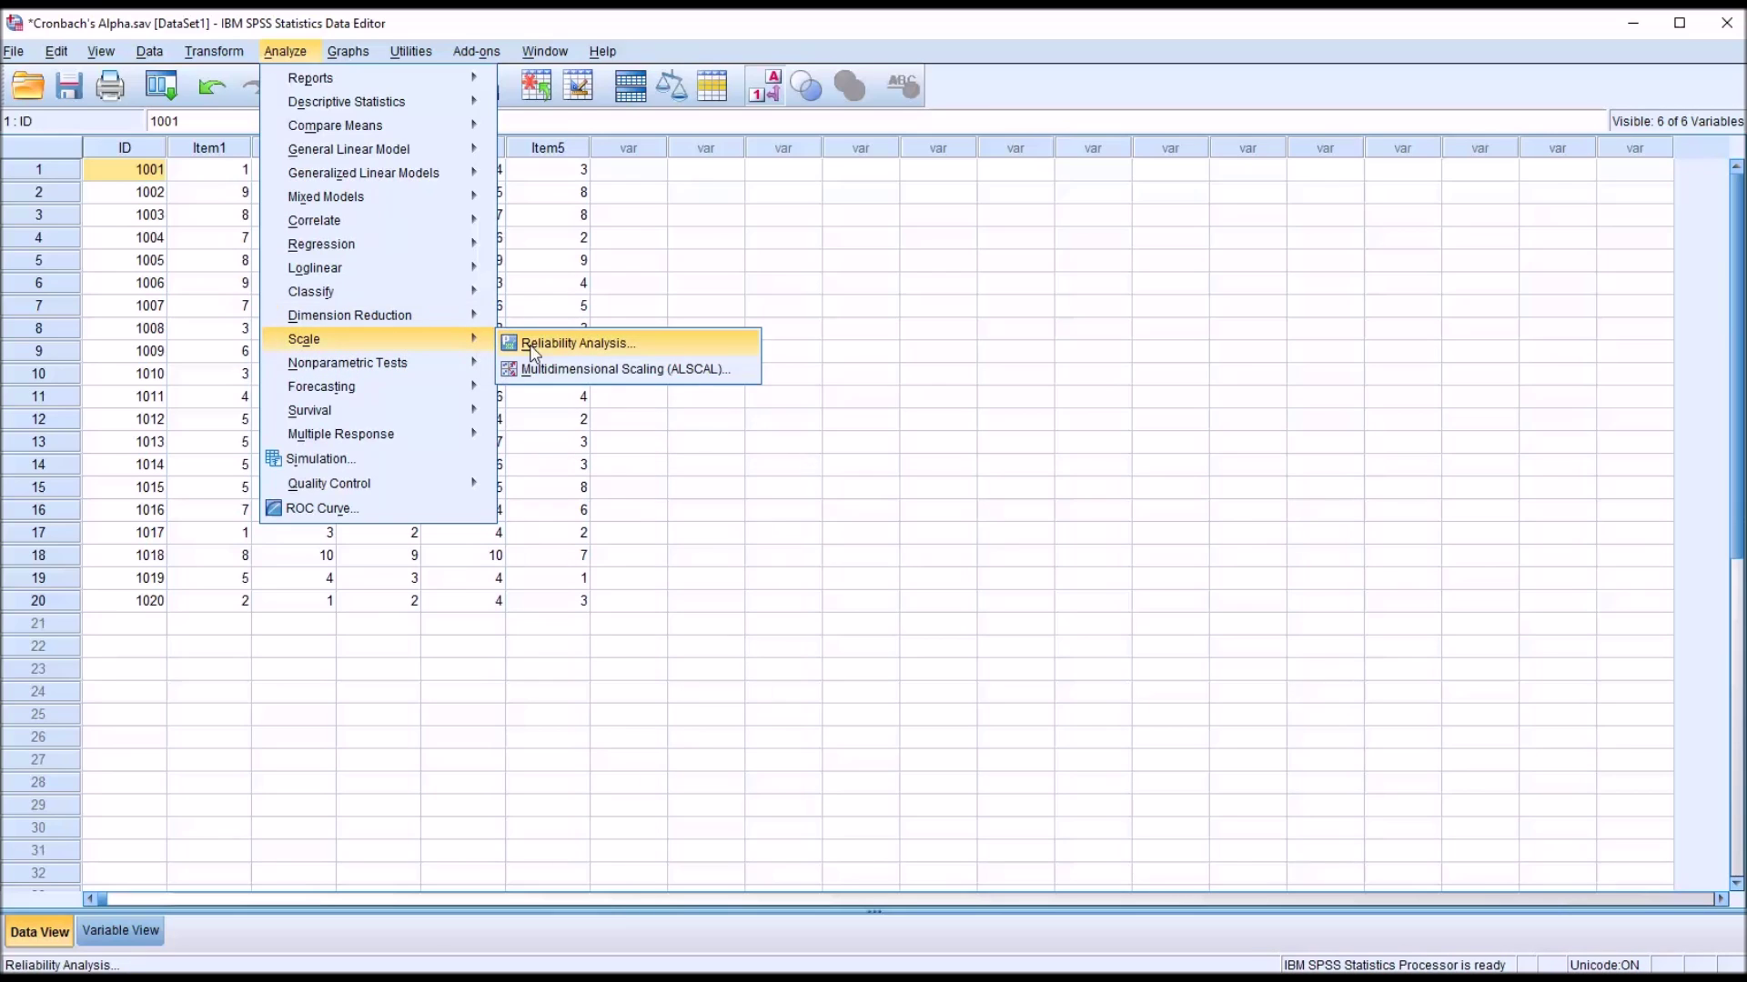
click(543, 352)
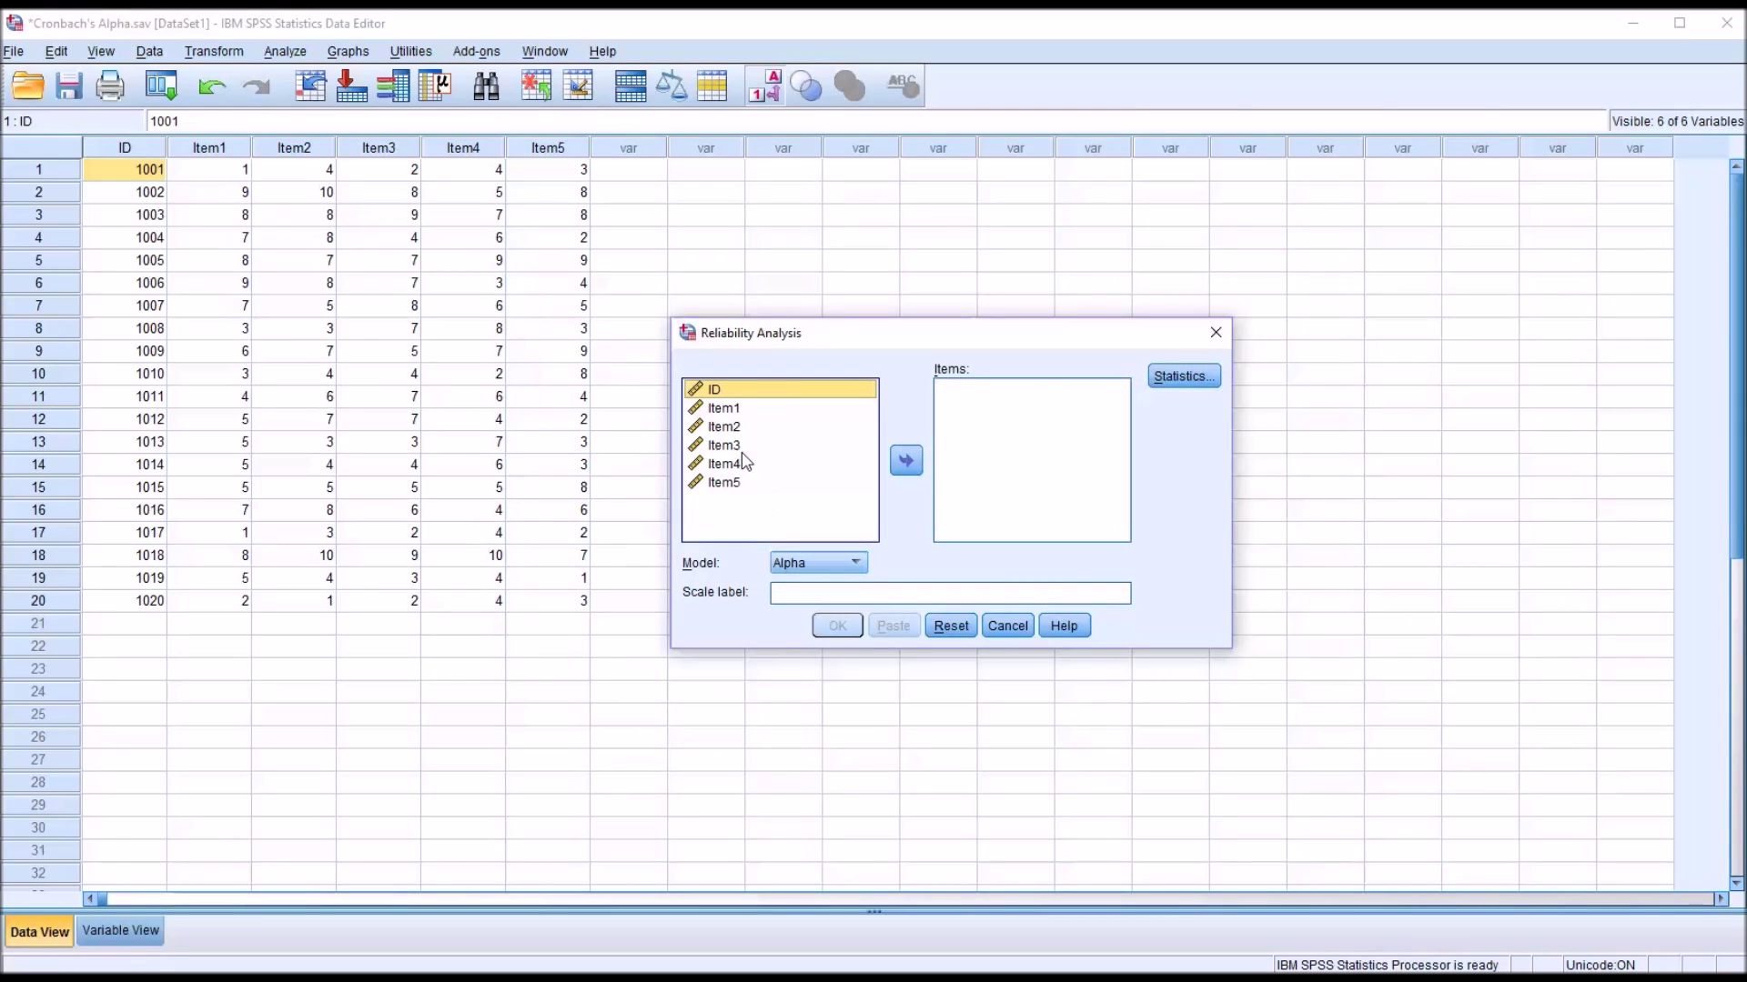
drag(721, 409, 963, 424)
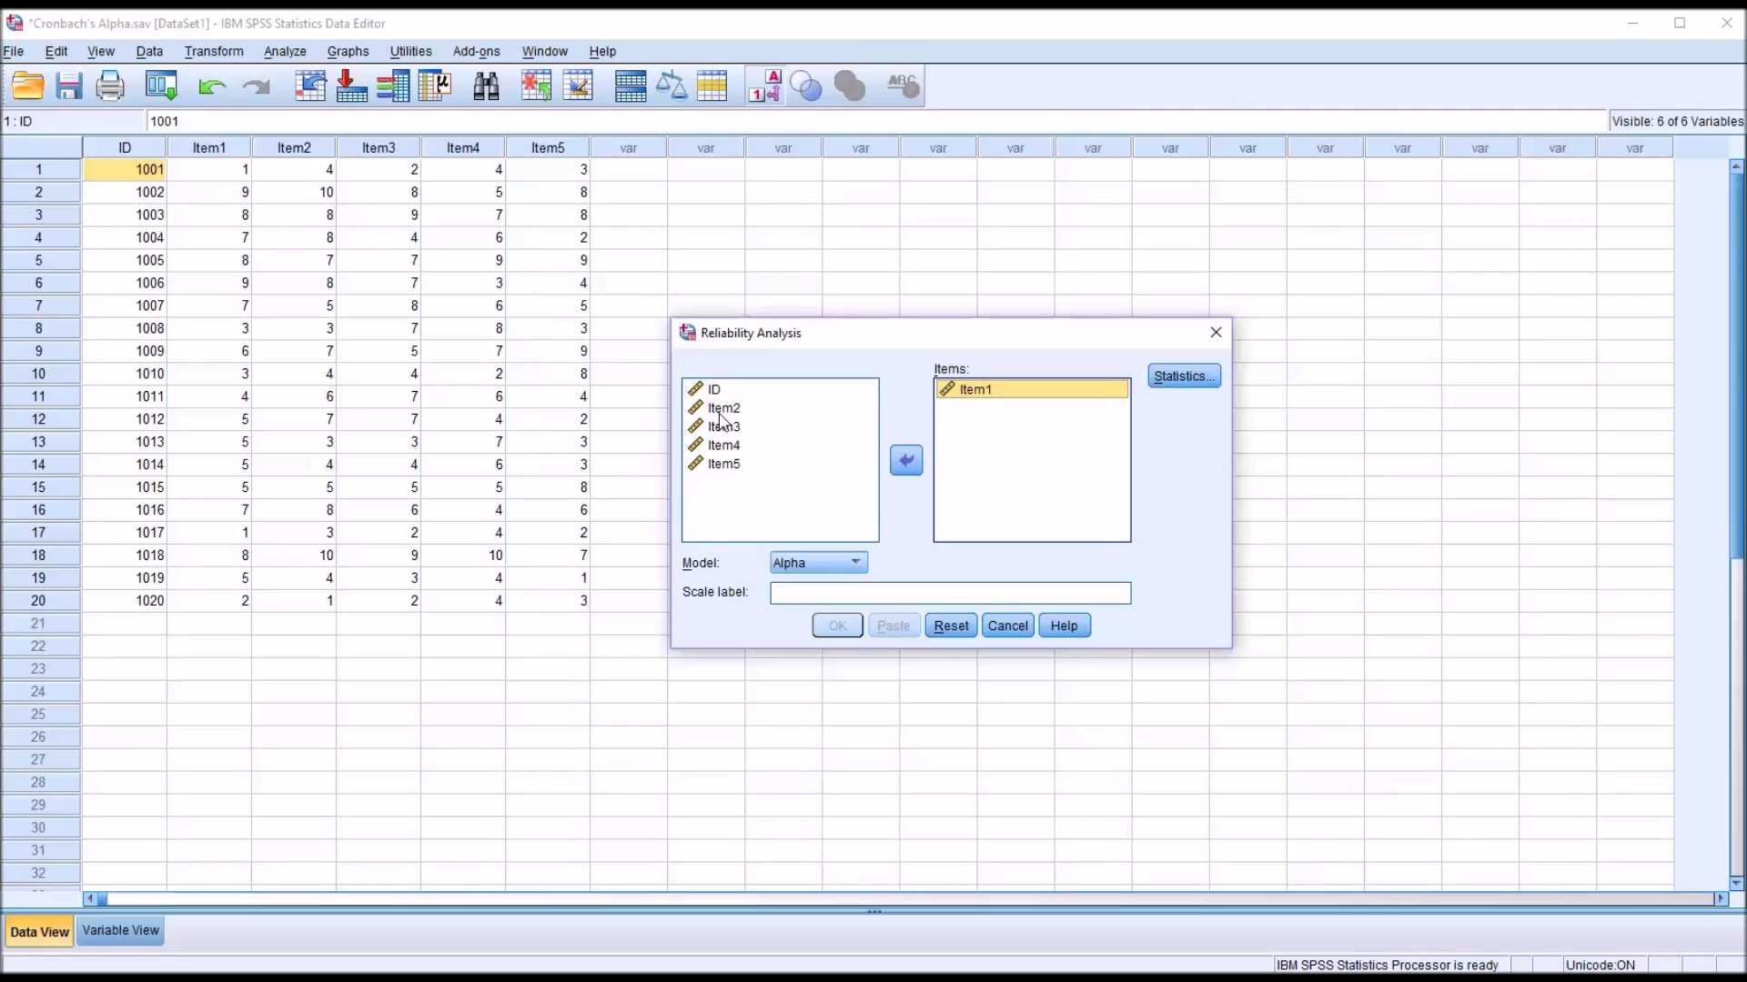
drag(725, 411, 1019, 461)
drag(732, 411, 993, 475)
- Leave extra statistics unchecked, keep the Alpha model, and run the analysis
click(1183, 377)
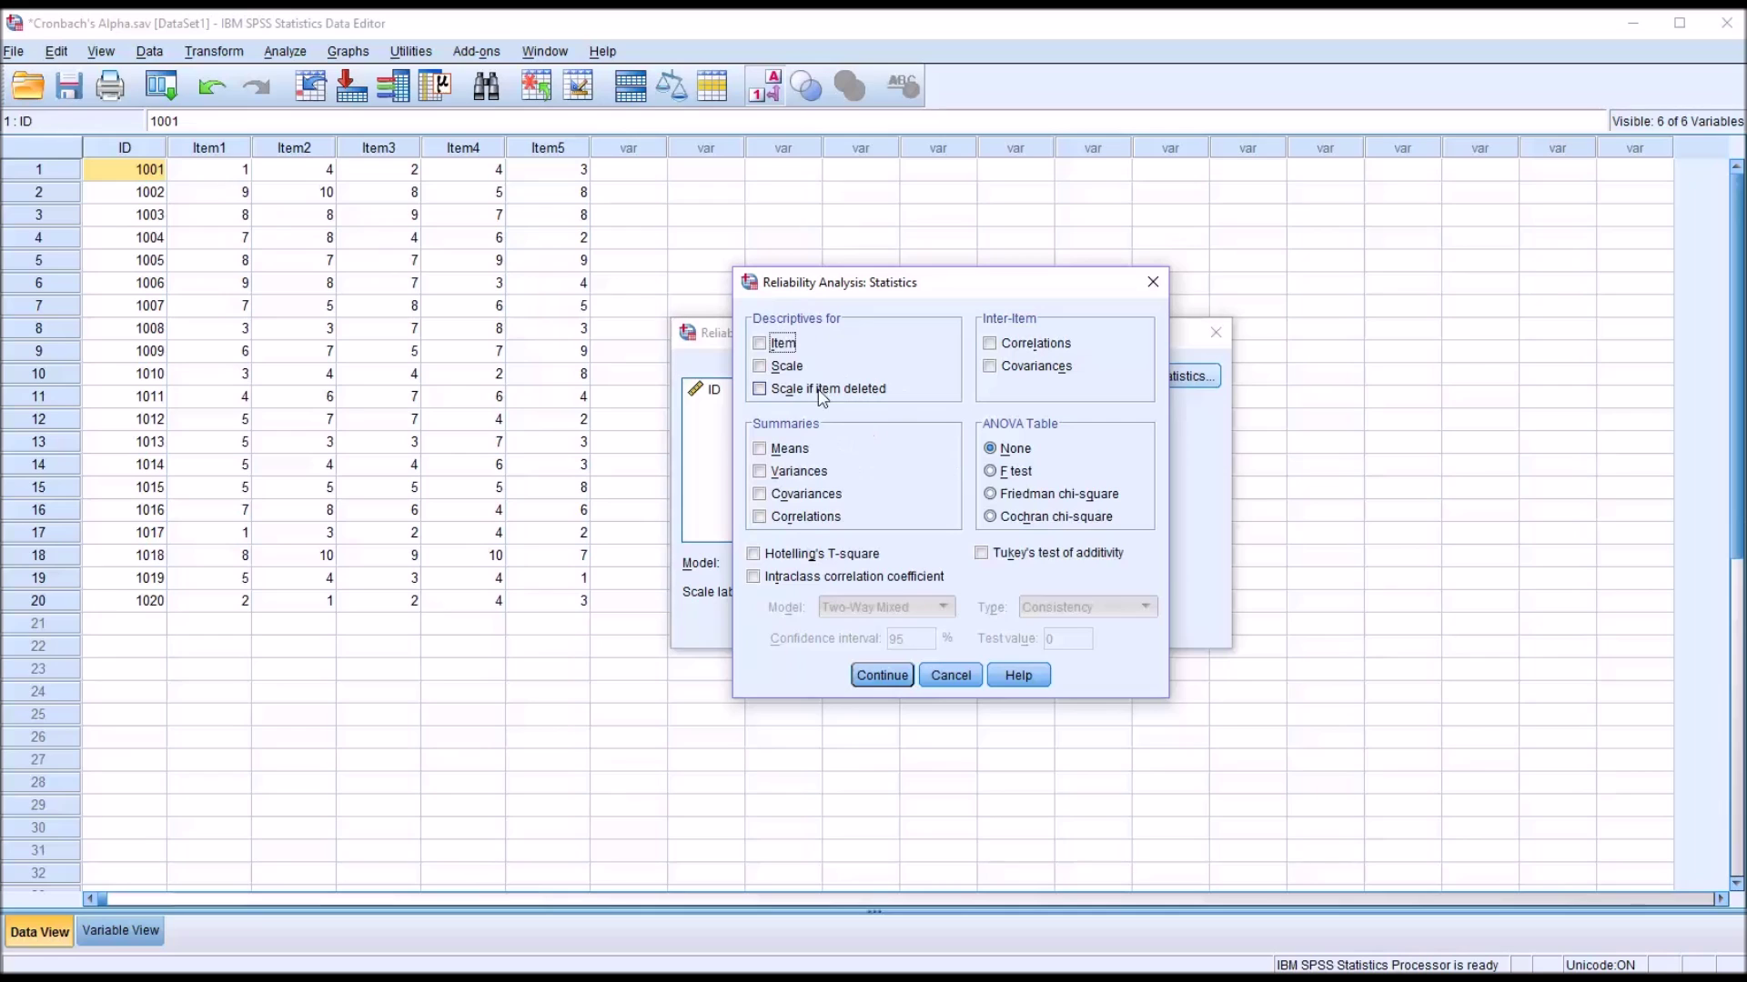
click(950, 675)
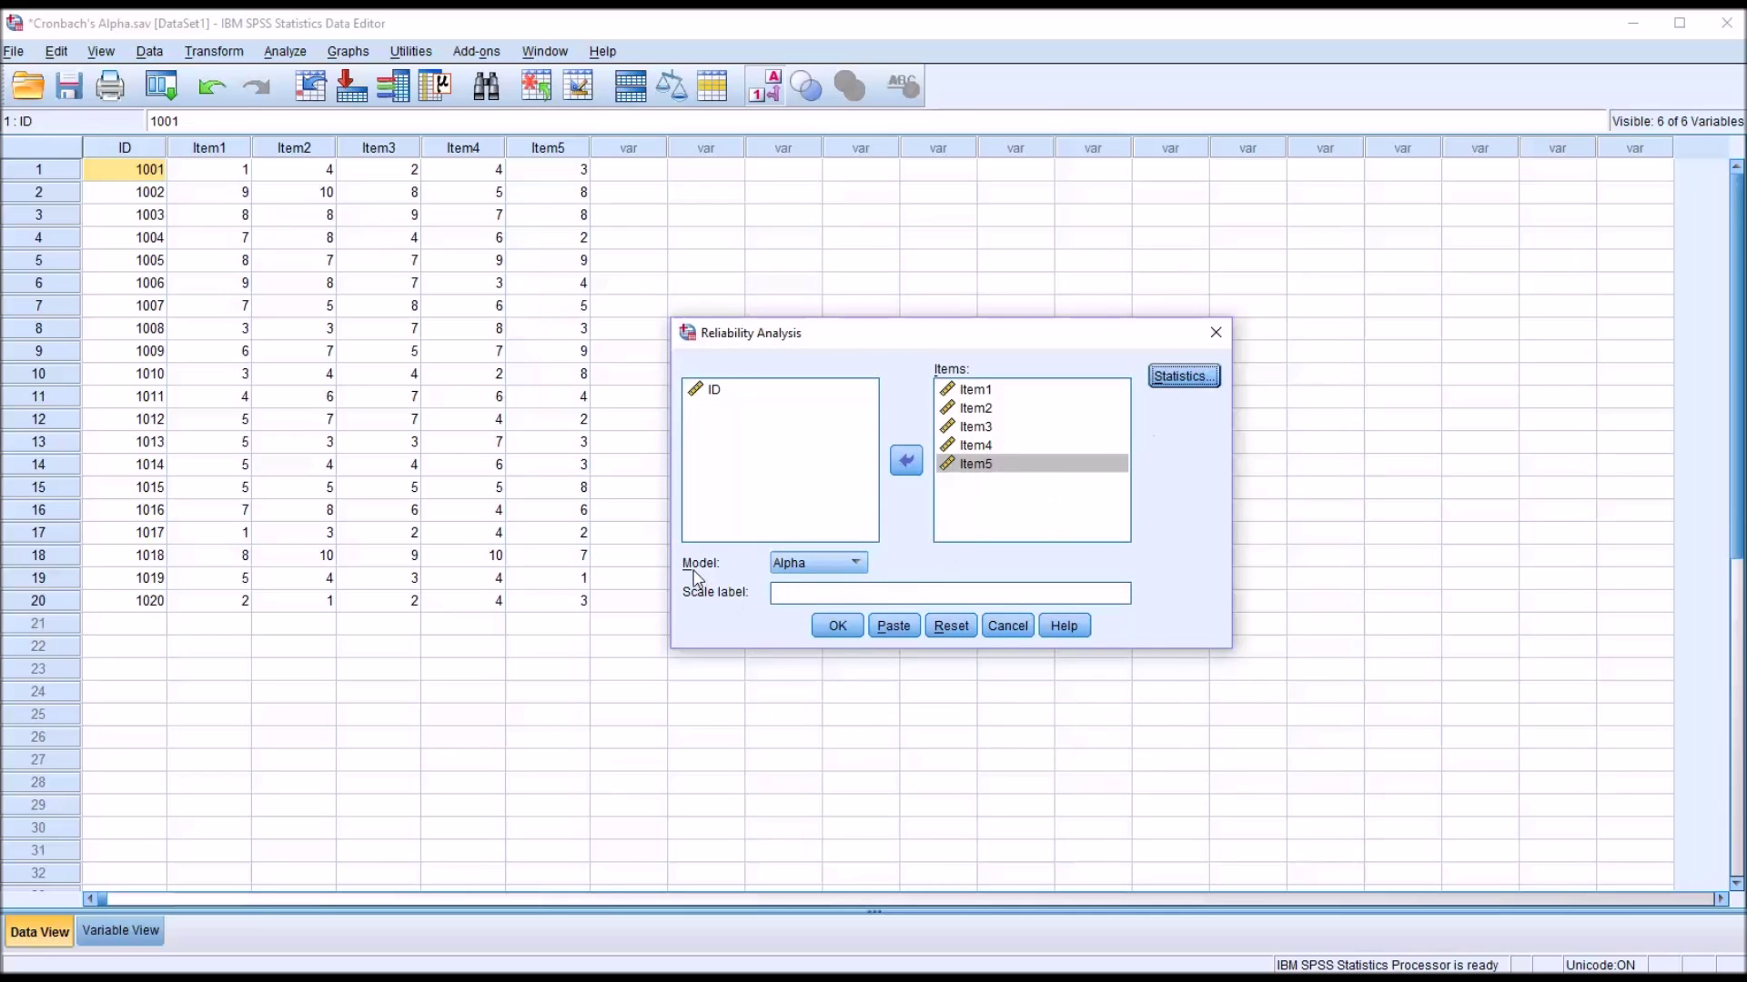
click(856, 563)
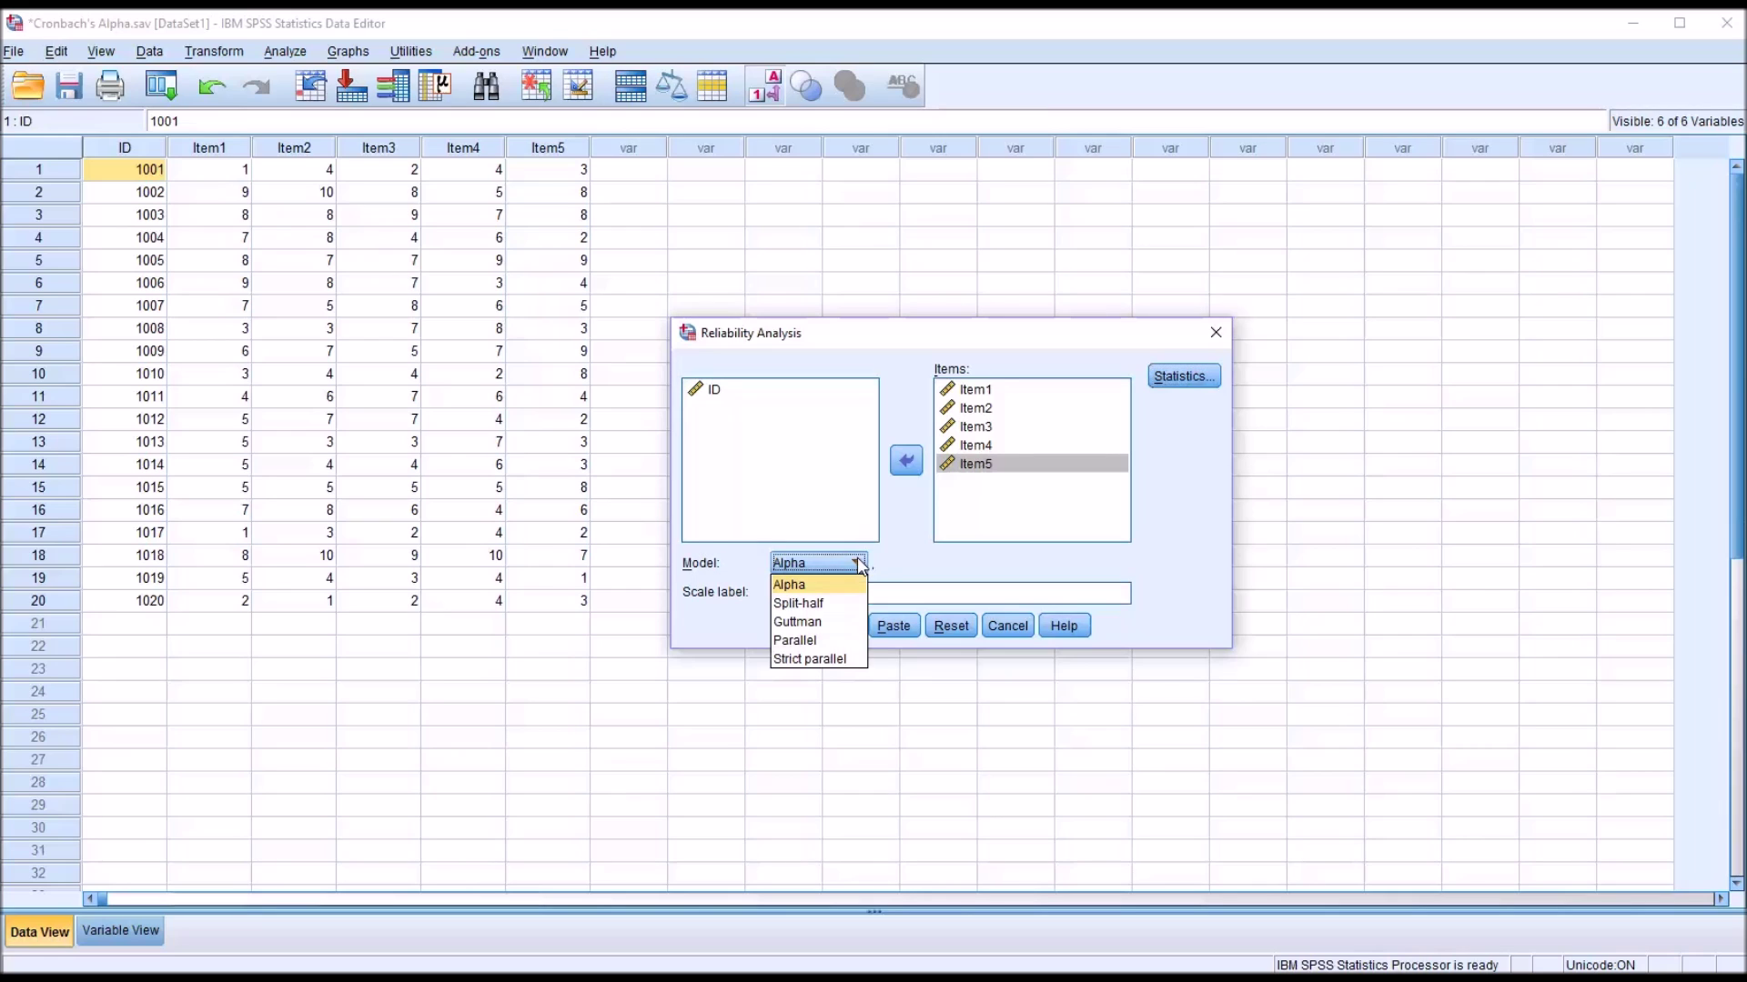
click(821, 585)
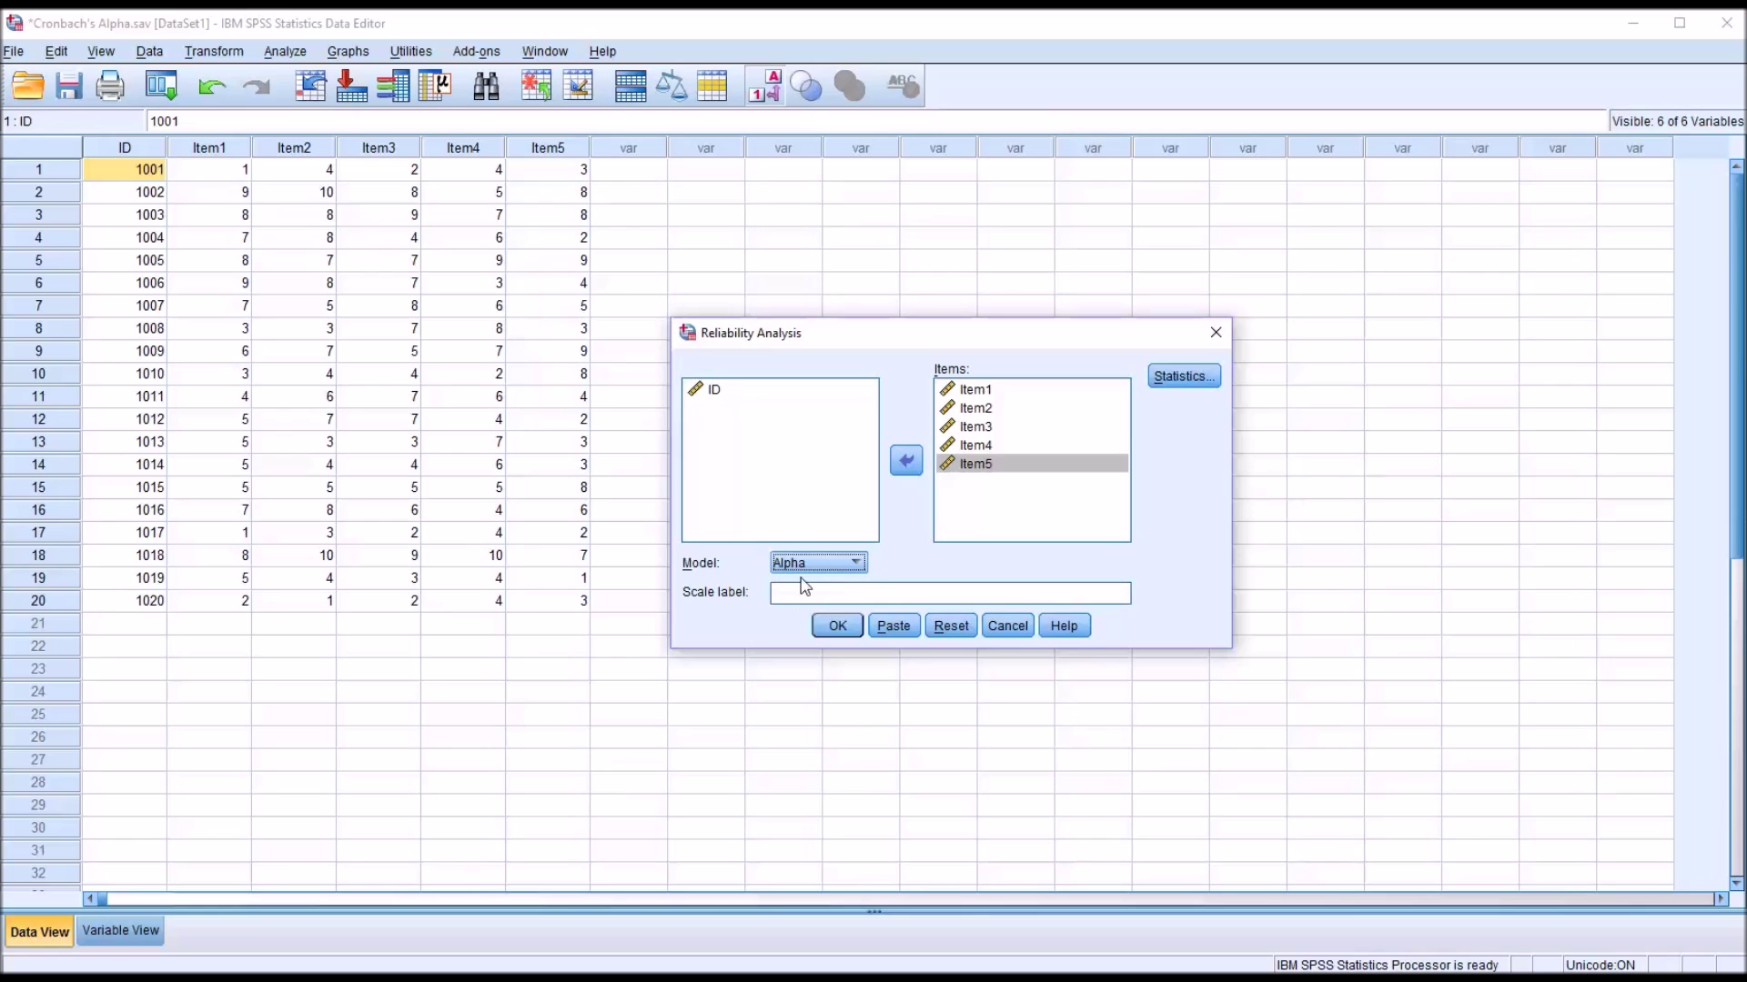
click(835, 628)
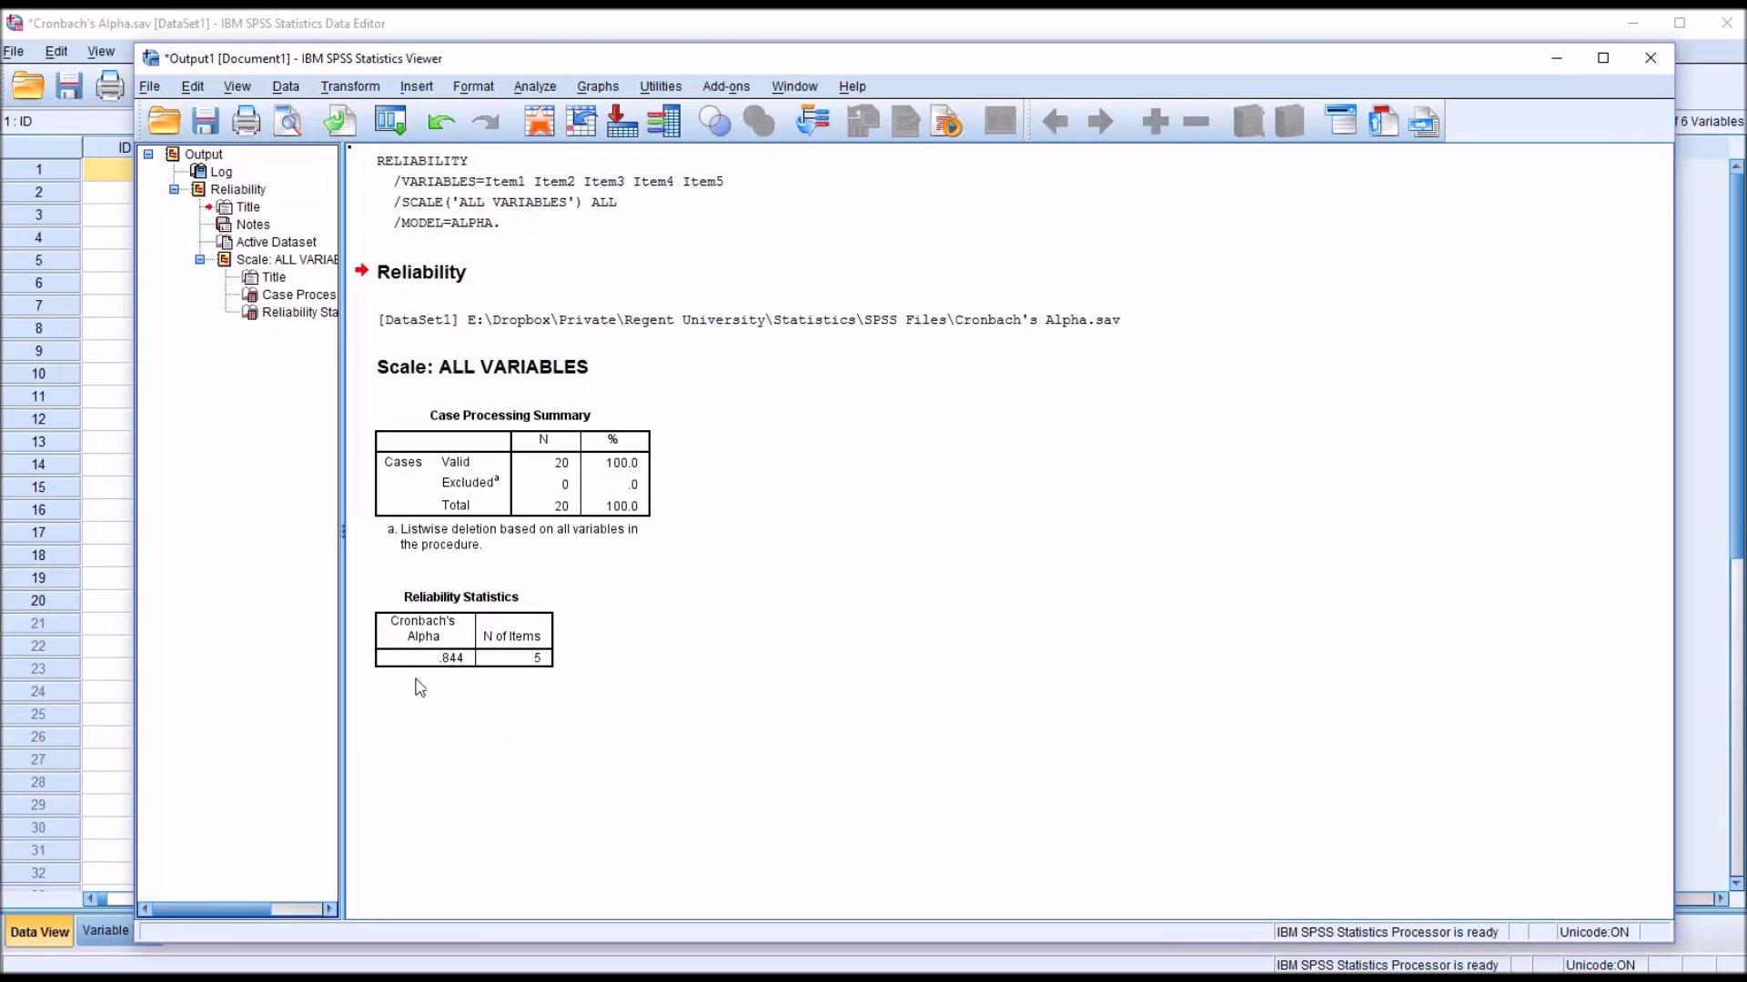
- Select the Reliability Statistics table to check Cronbach's Alpha .844, then deselect it
click(424, 670)
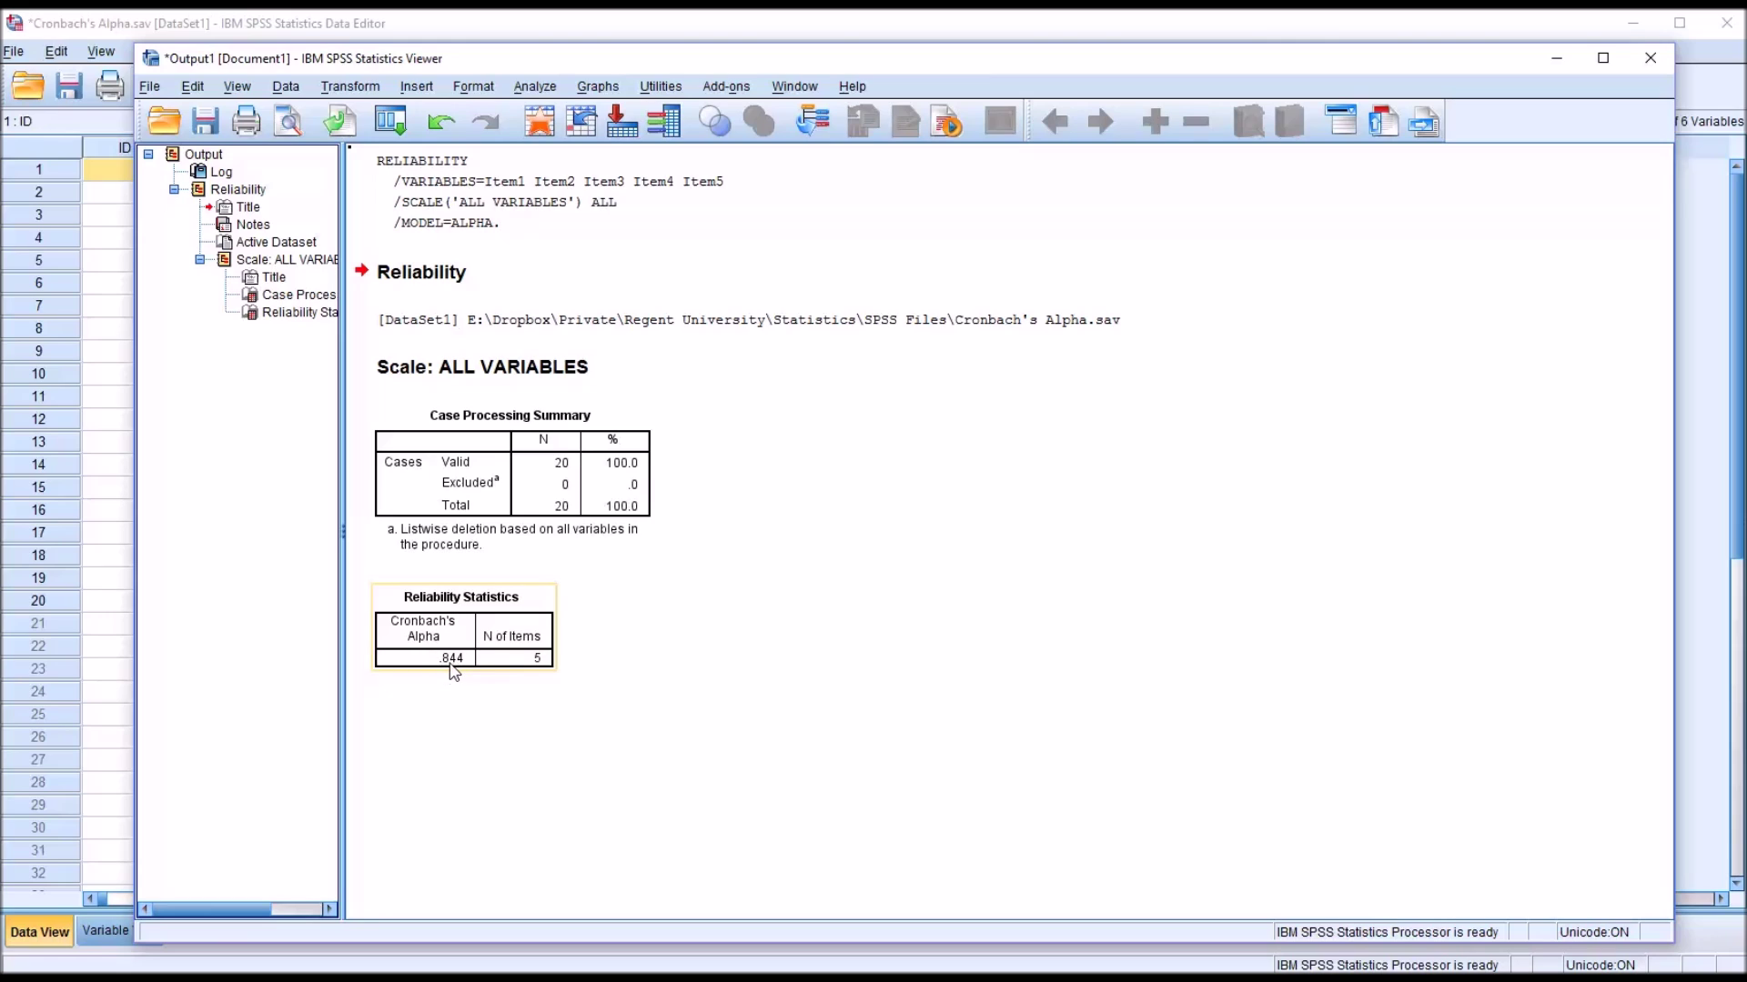
click(492, 675)
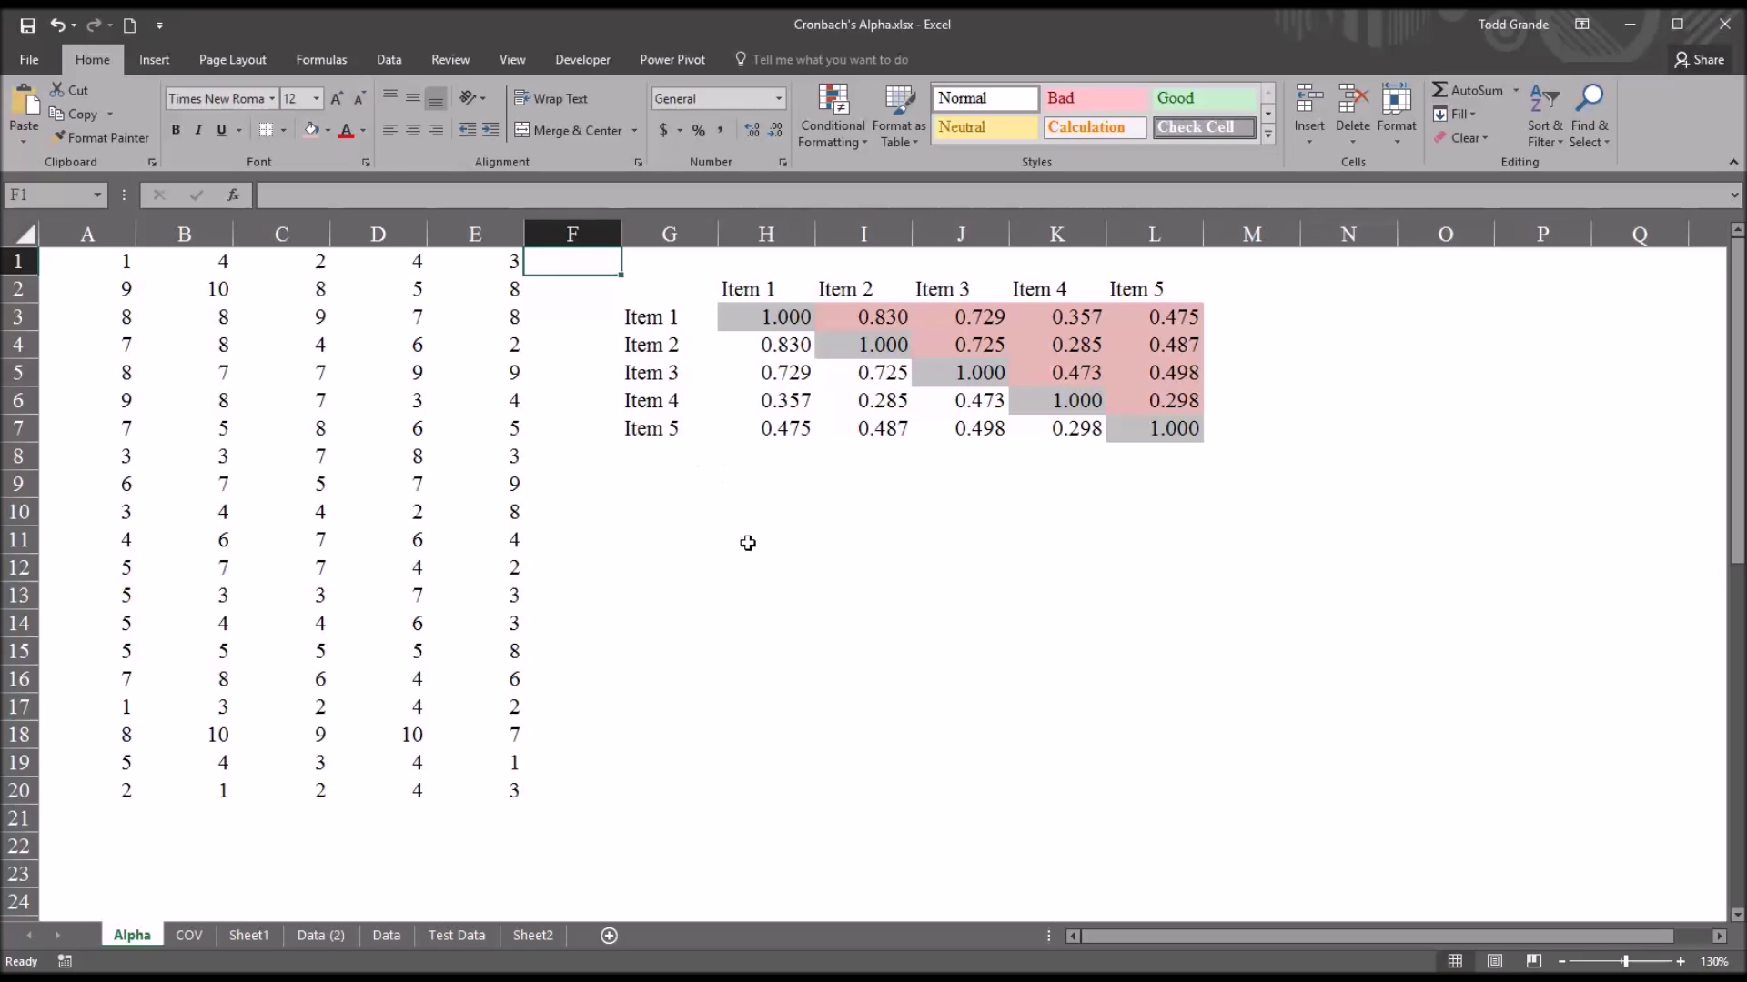
- Show the Data tab, then bring up Excel Options using the Alt keyboard shortcut
click(393, 59)
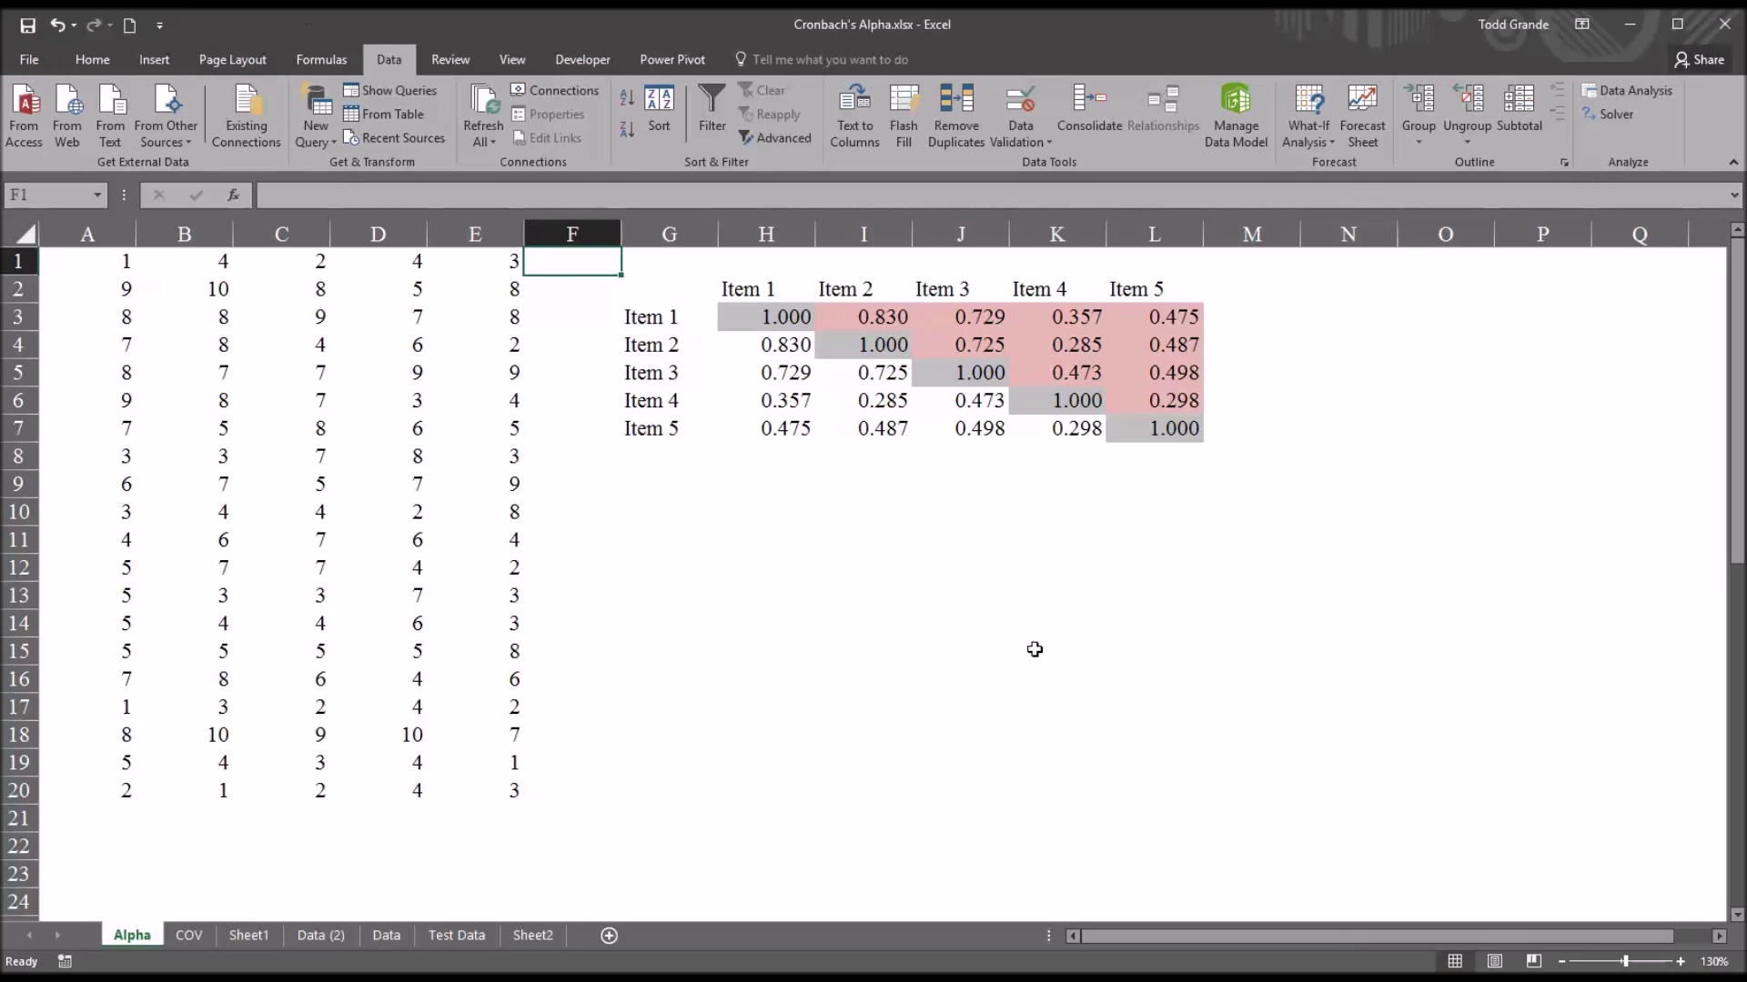
key(alt+f)
key(t)
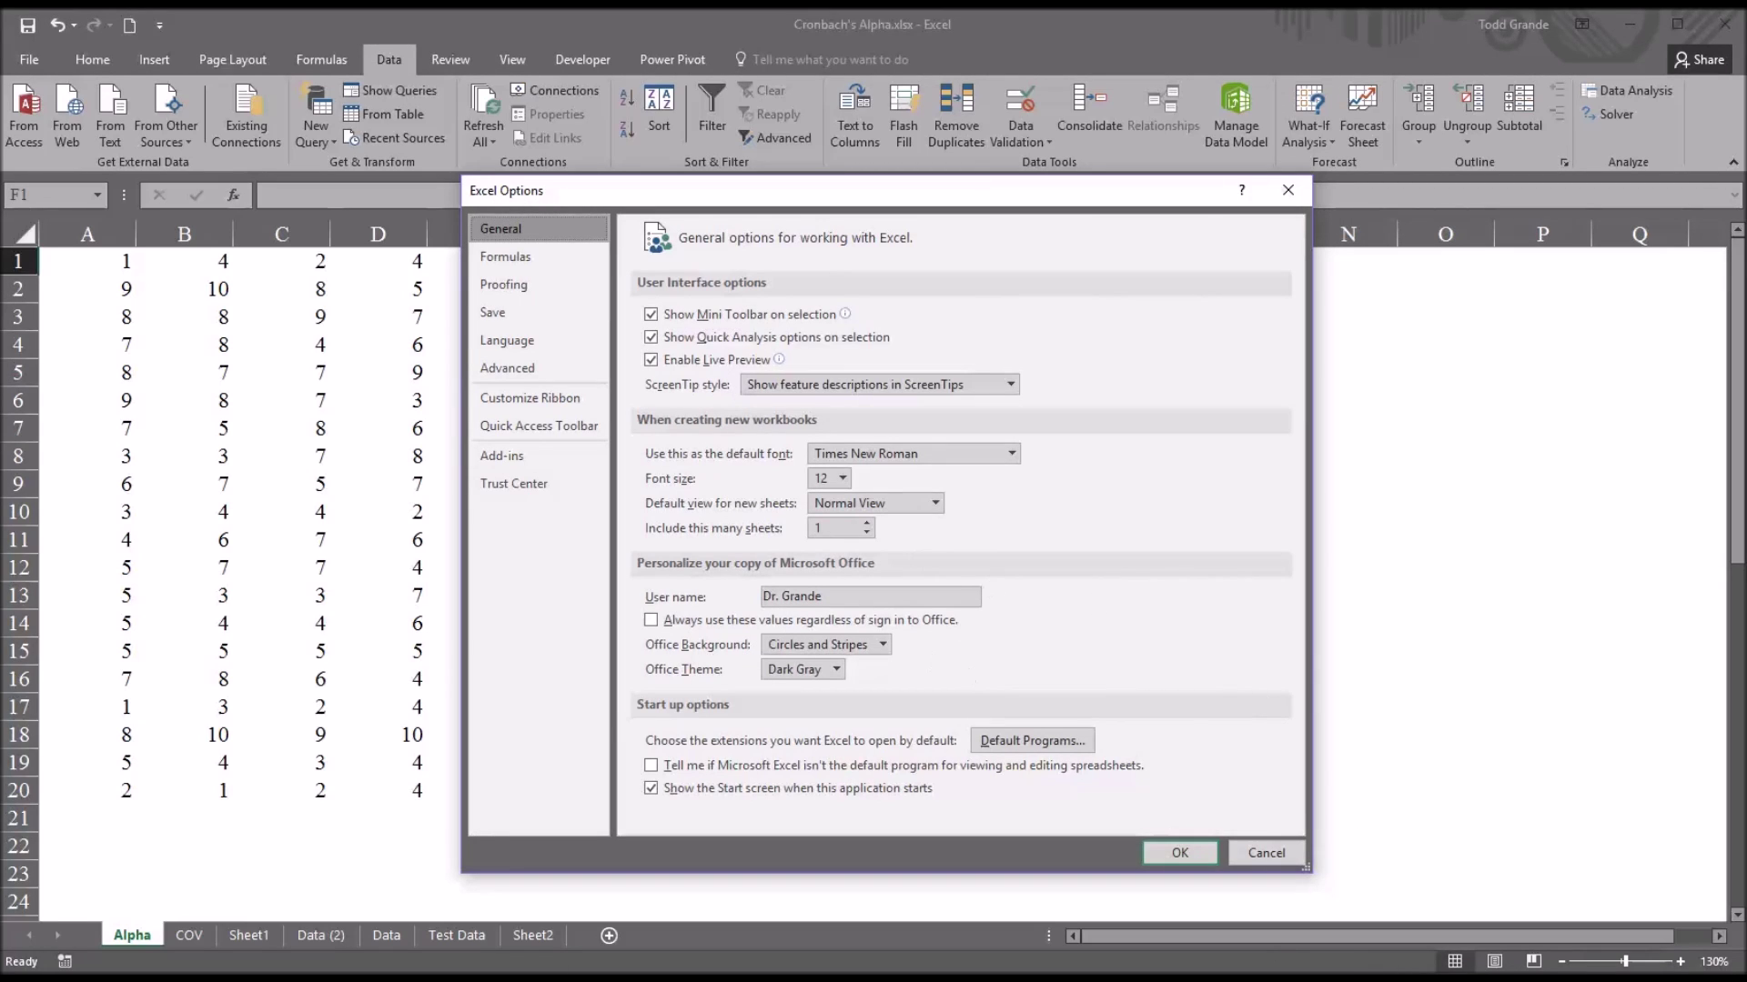
- Enable the Analysis ToolPak - VBA add-in from the Excel Add-ins manager
click(525, 462)
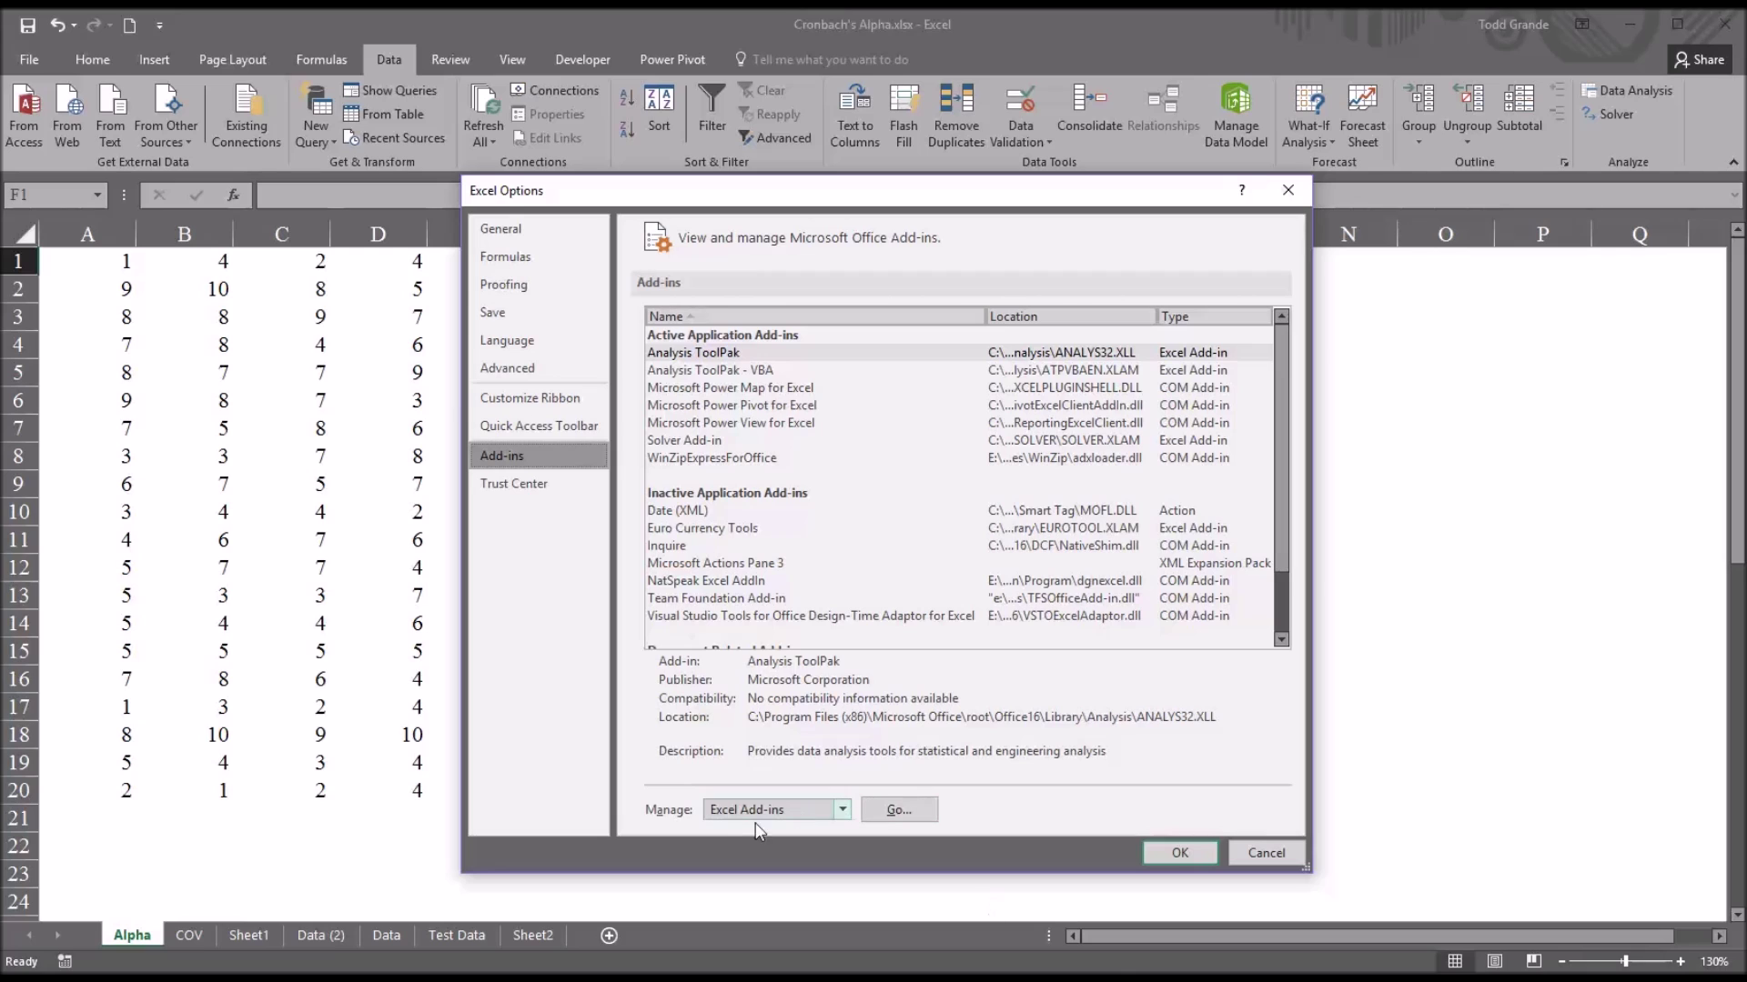
click(898, 811)
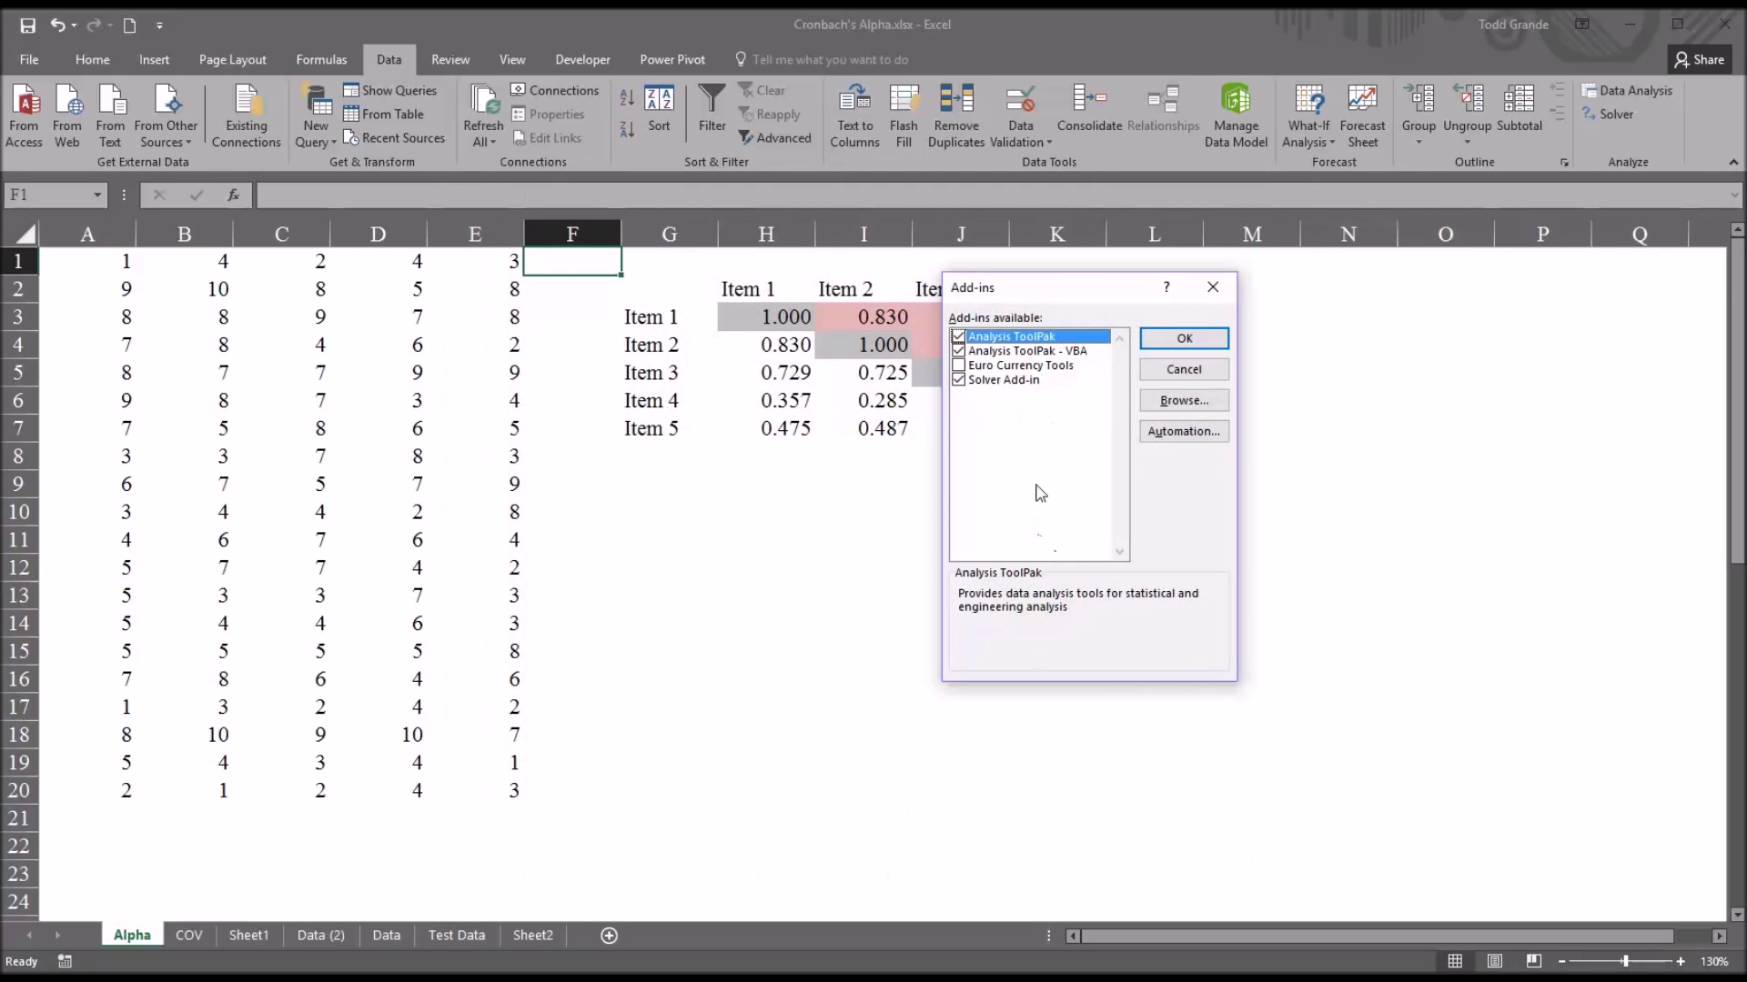
click(959, 350)
click(1157, 349)
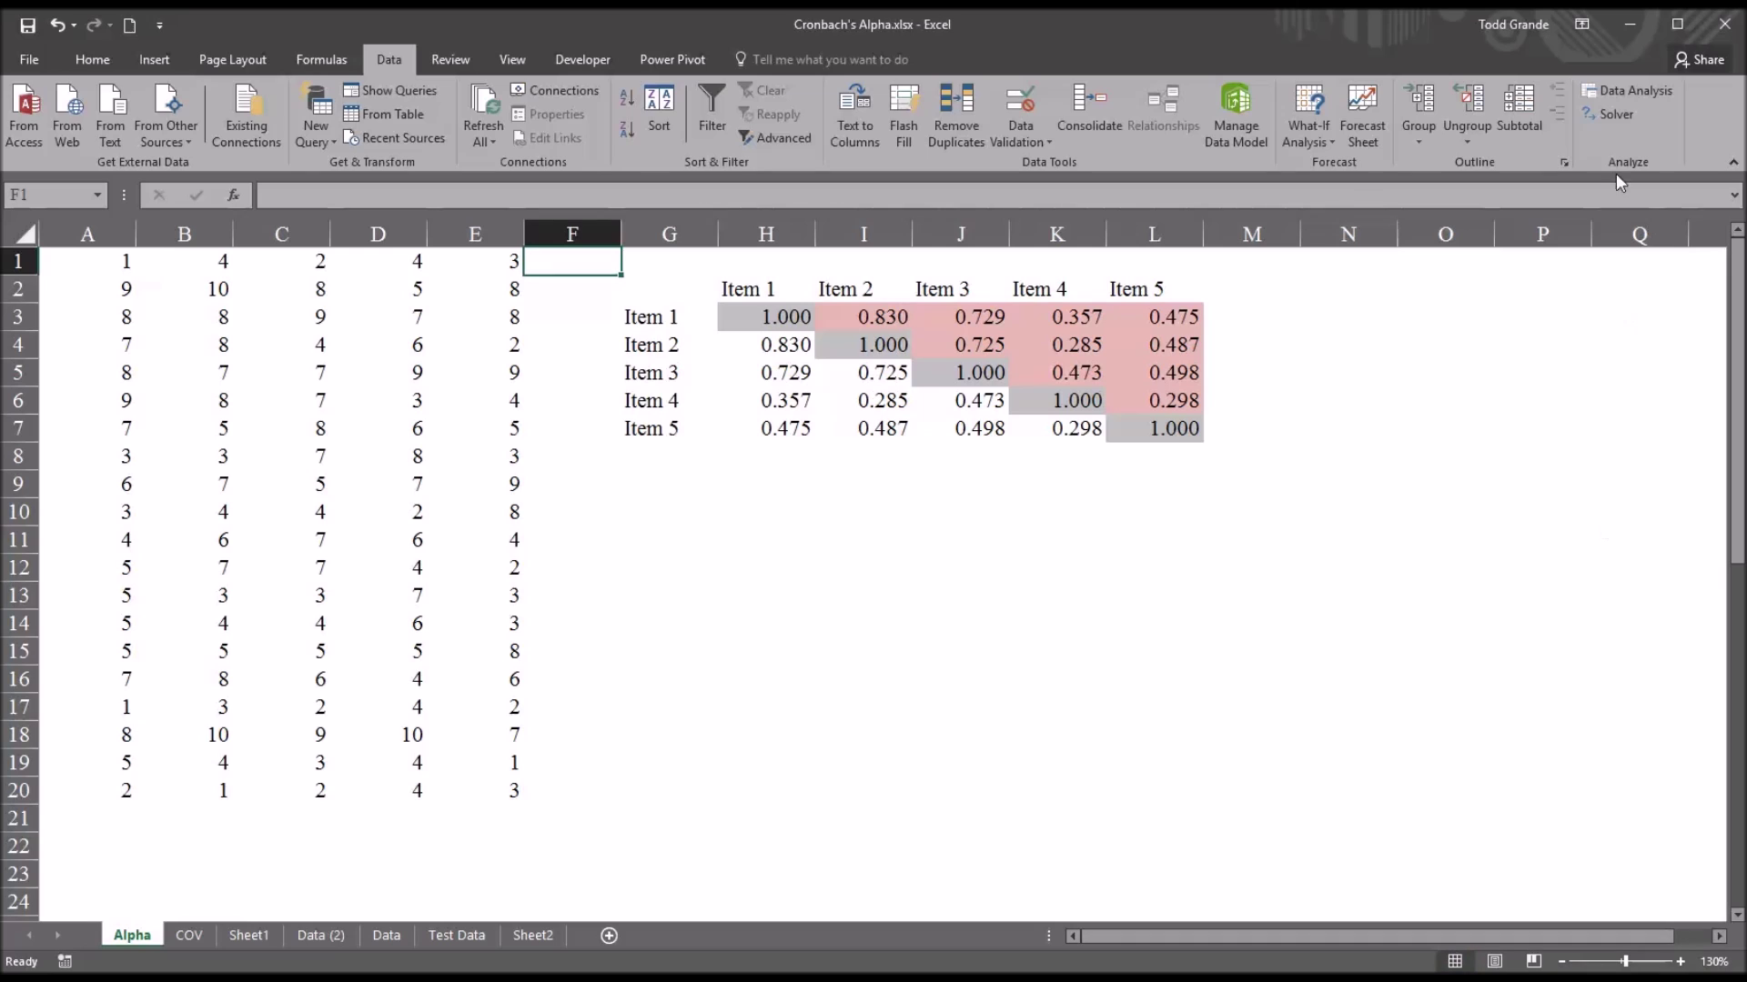
- Run Anova: Two-Factor Without Replication on A1:E20, outputting to the range starting at G9
click(1619, 90)
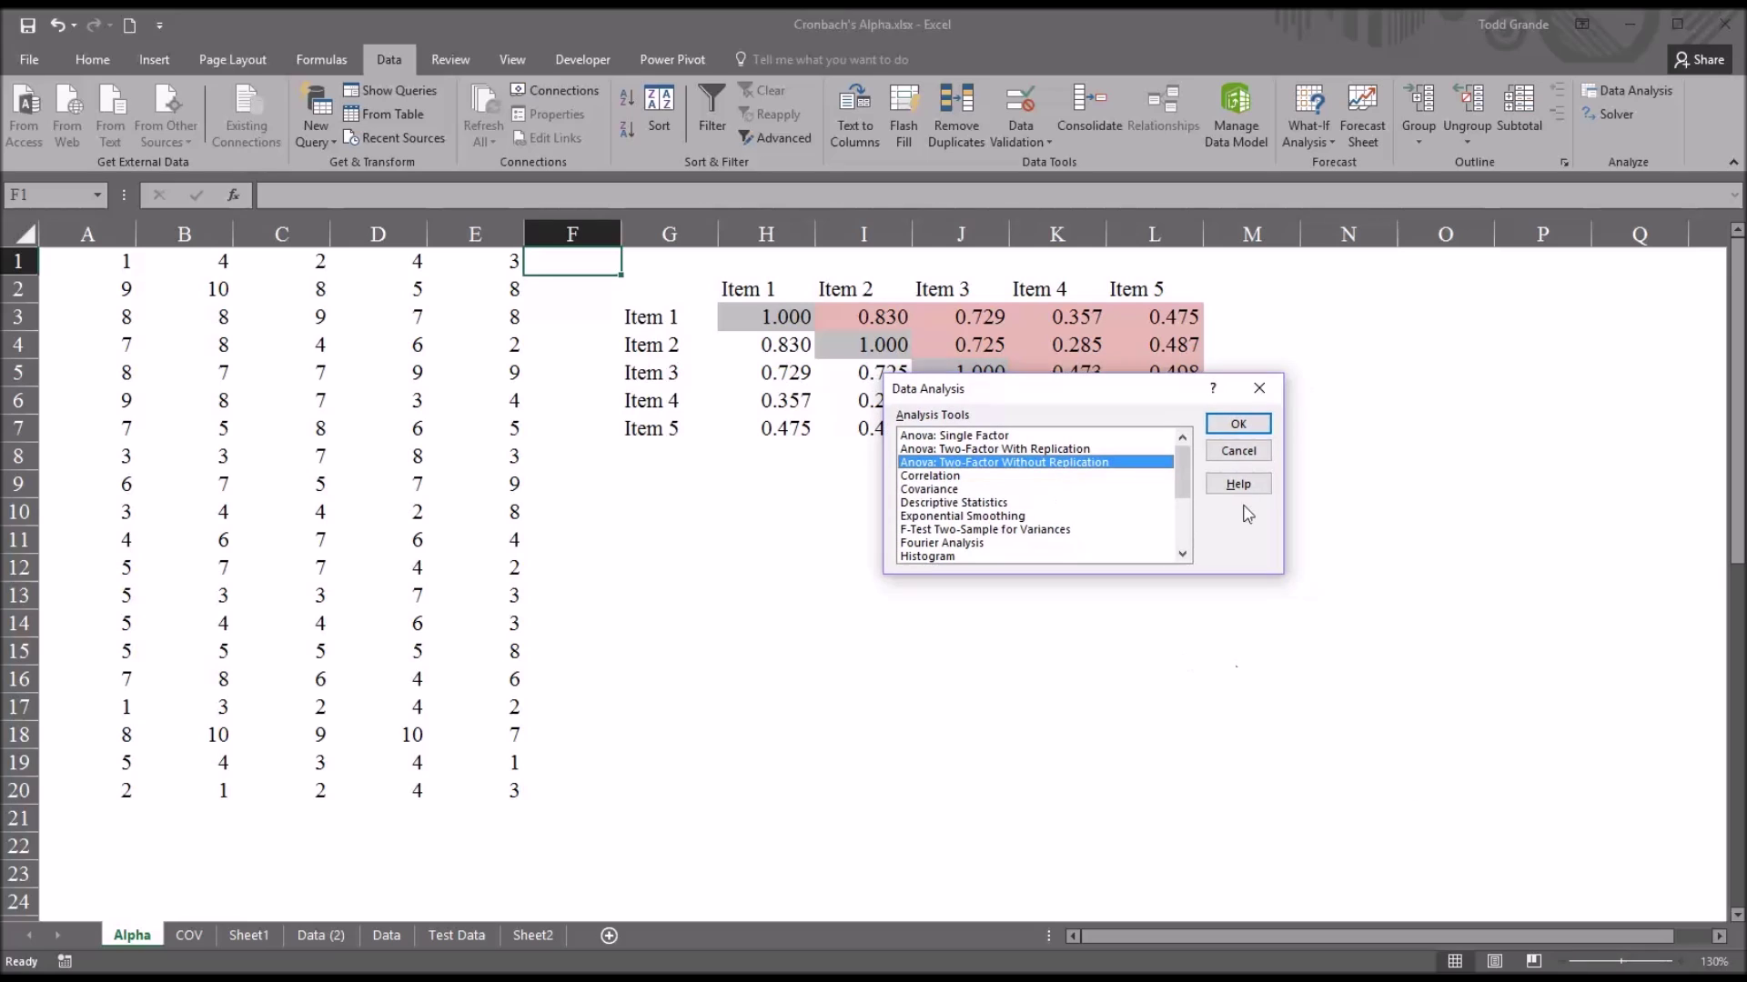
click(1239, 429)
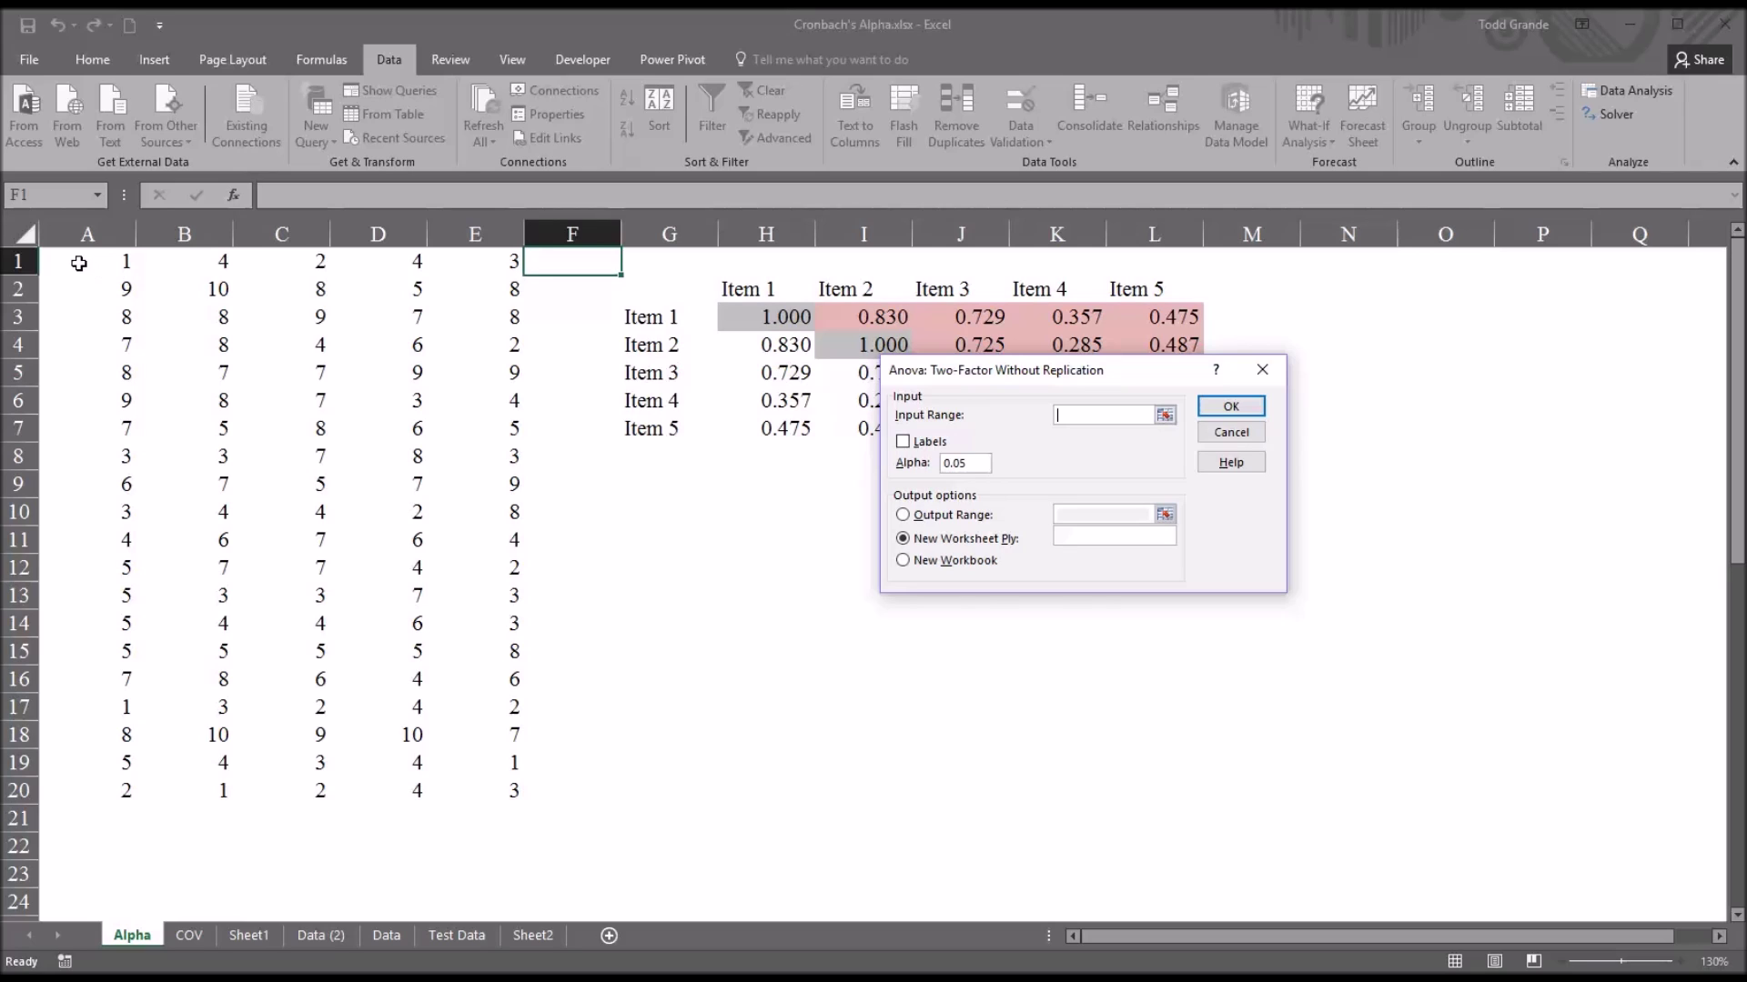
drag(79, 263, 464, 785)
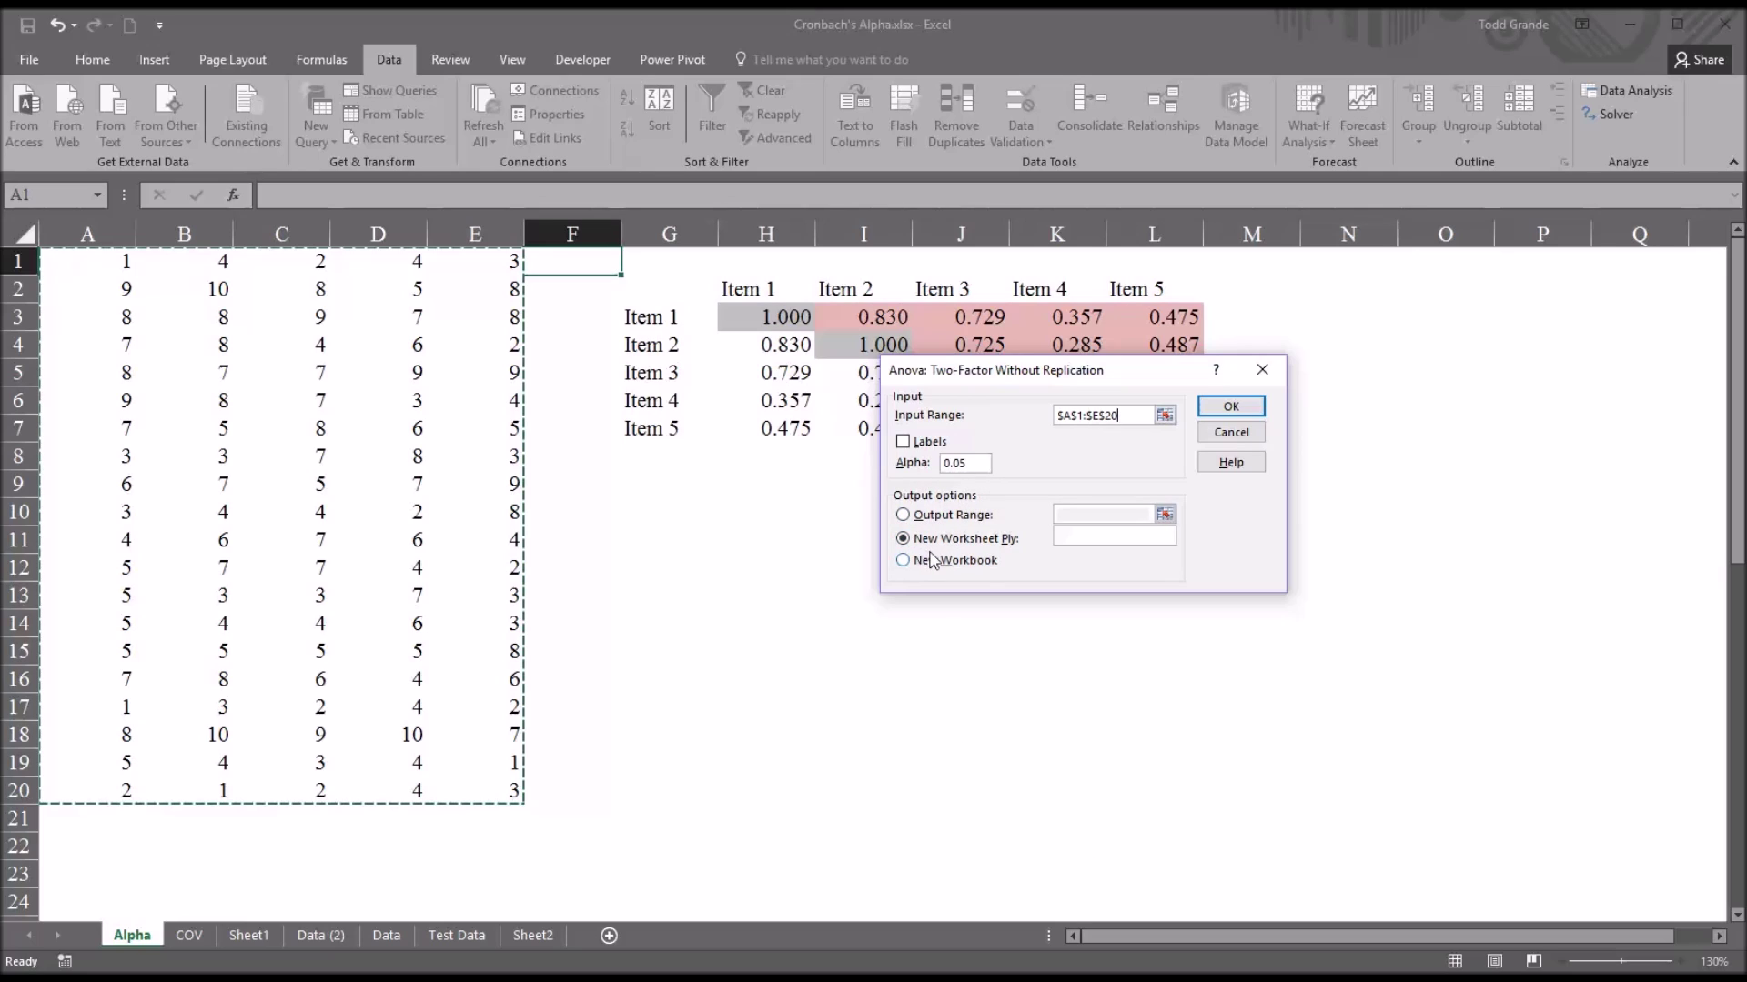
click(903, 516)
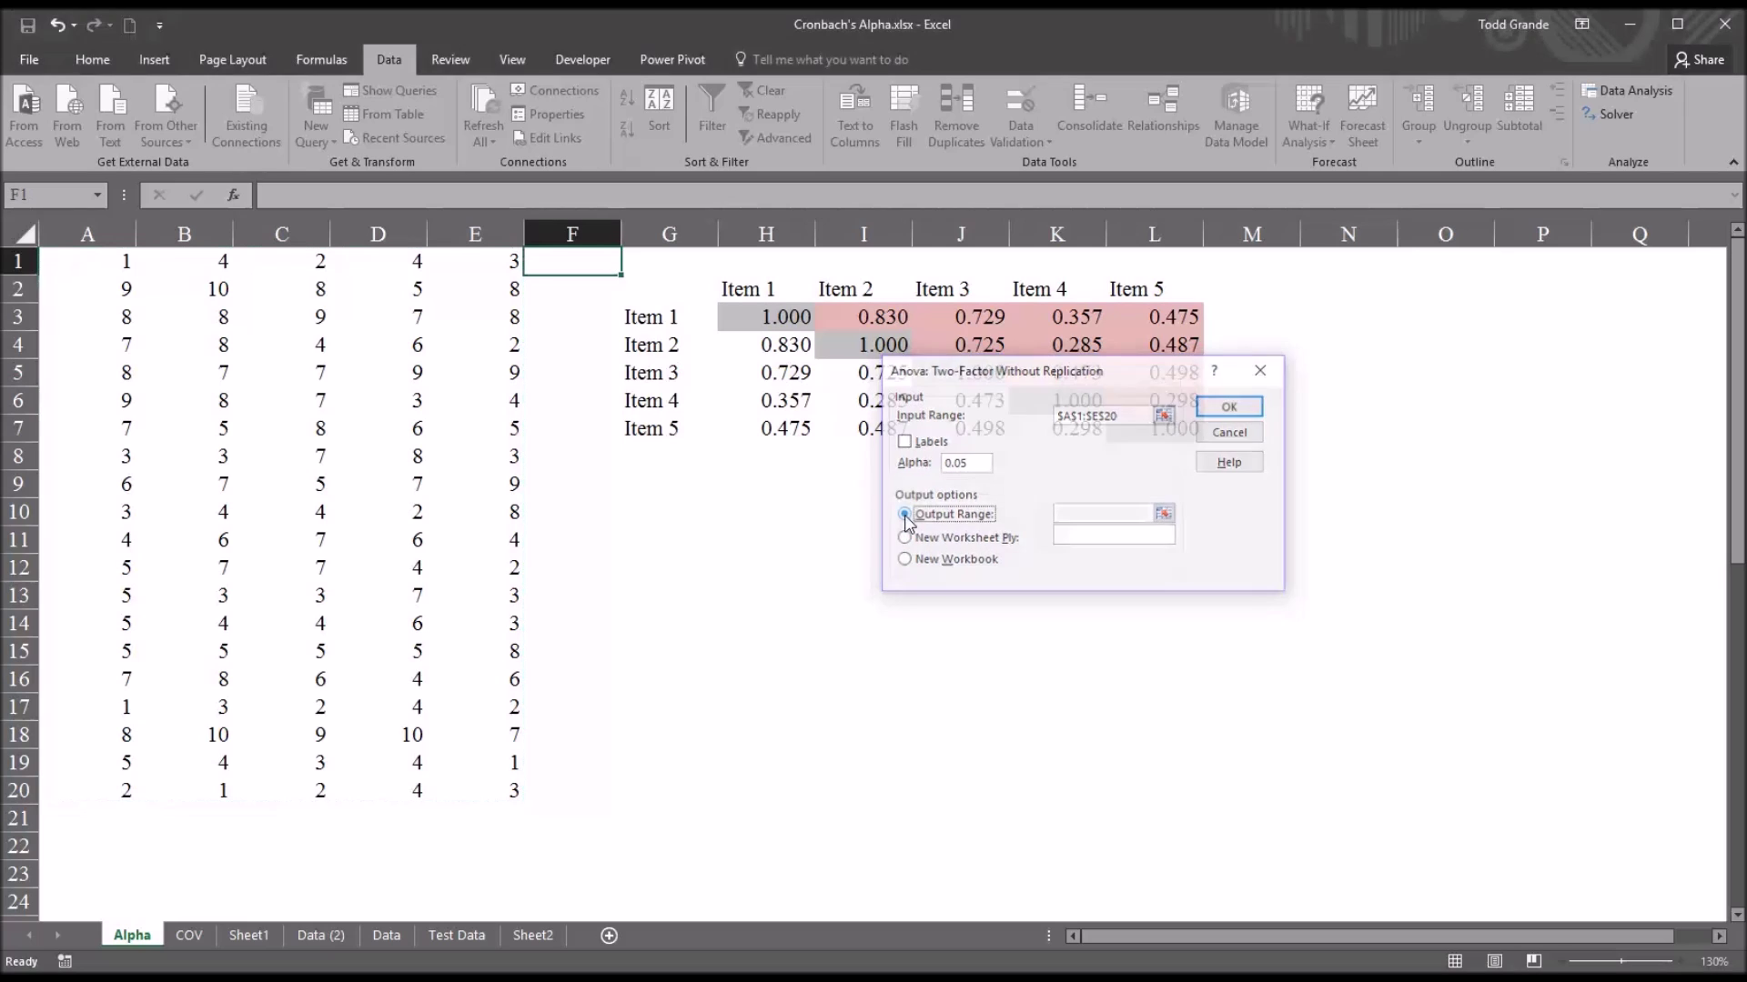
click(1082, 509)
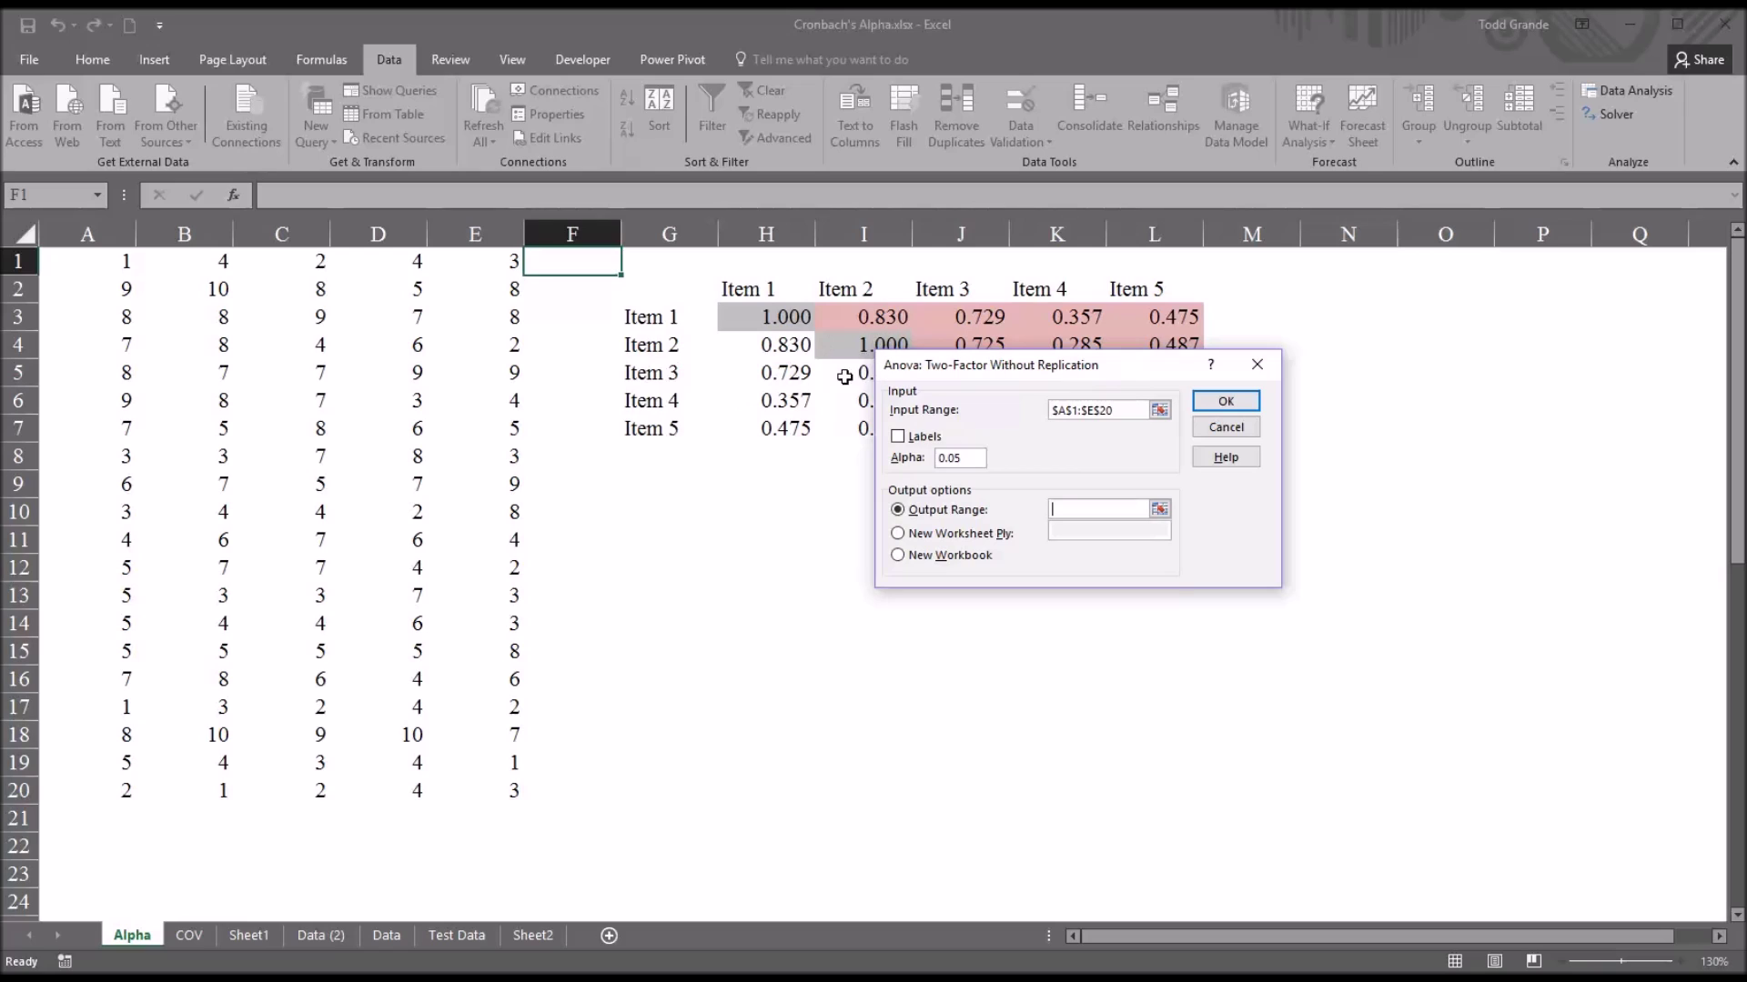
click(653, 495)
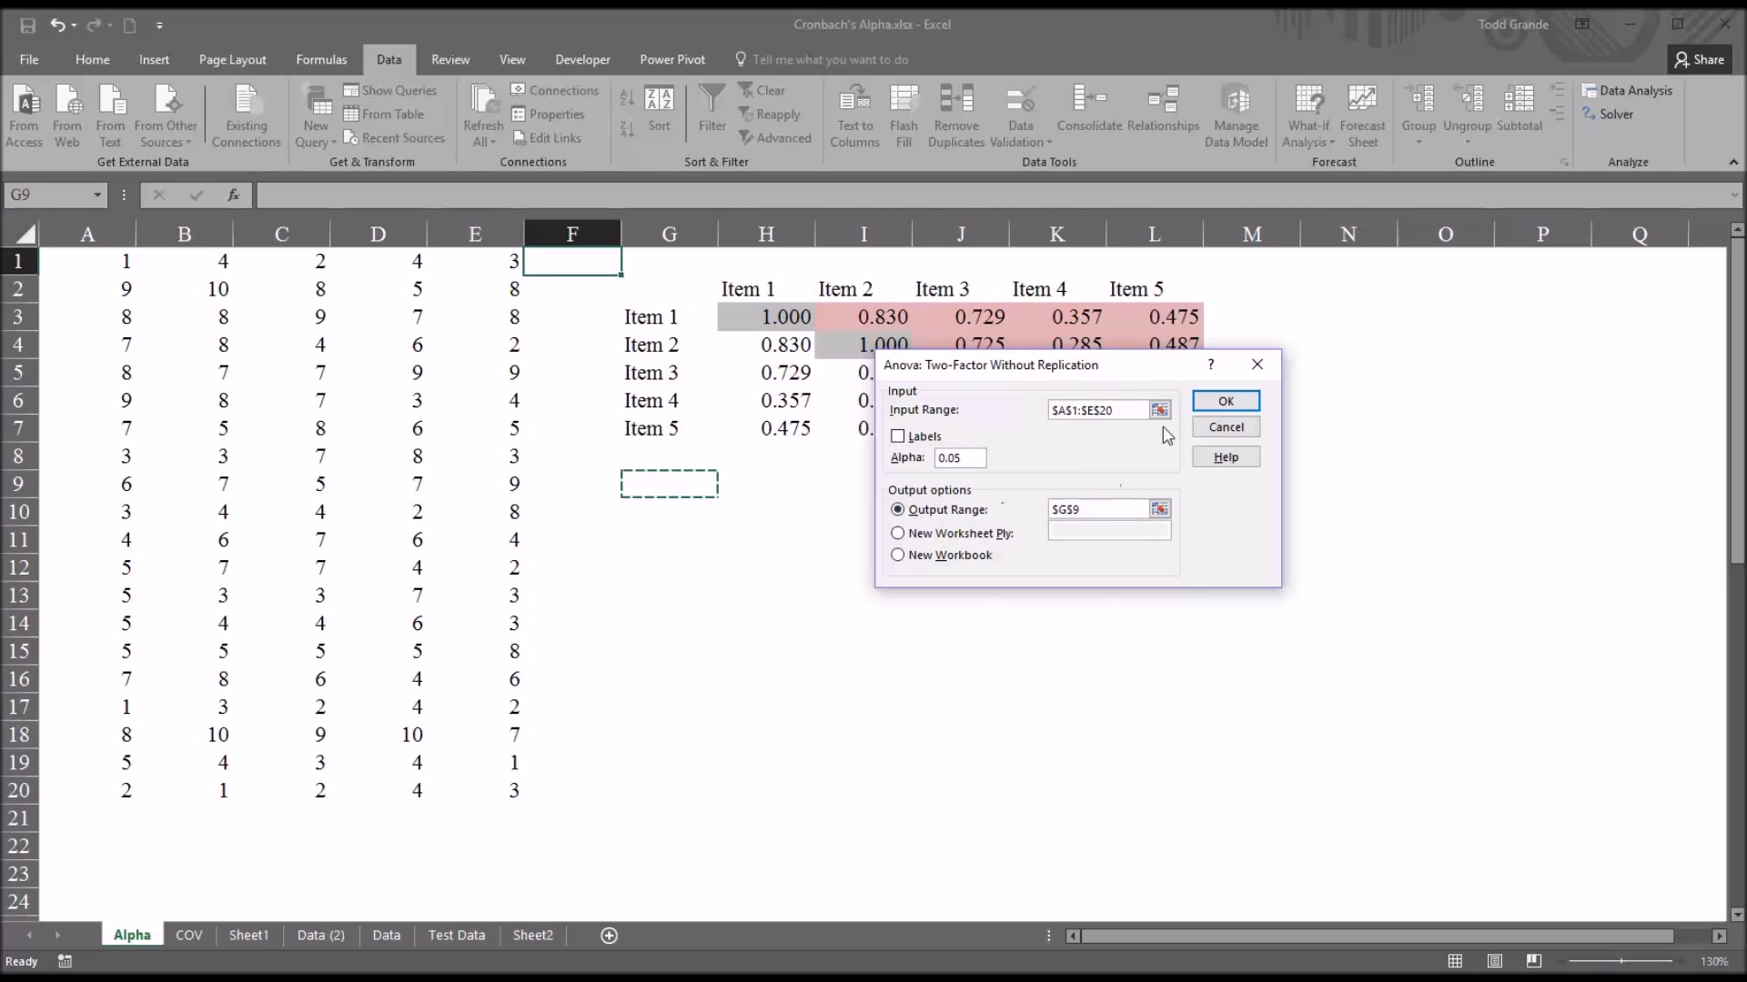
click(1223, 401)
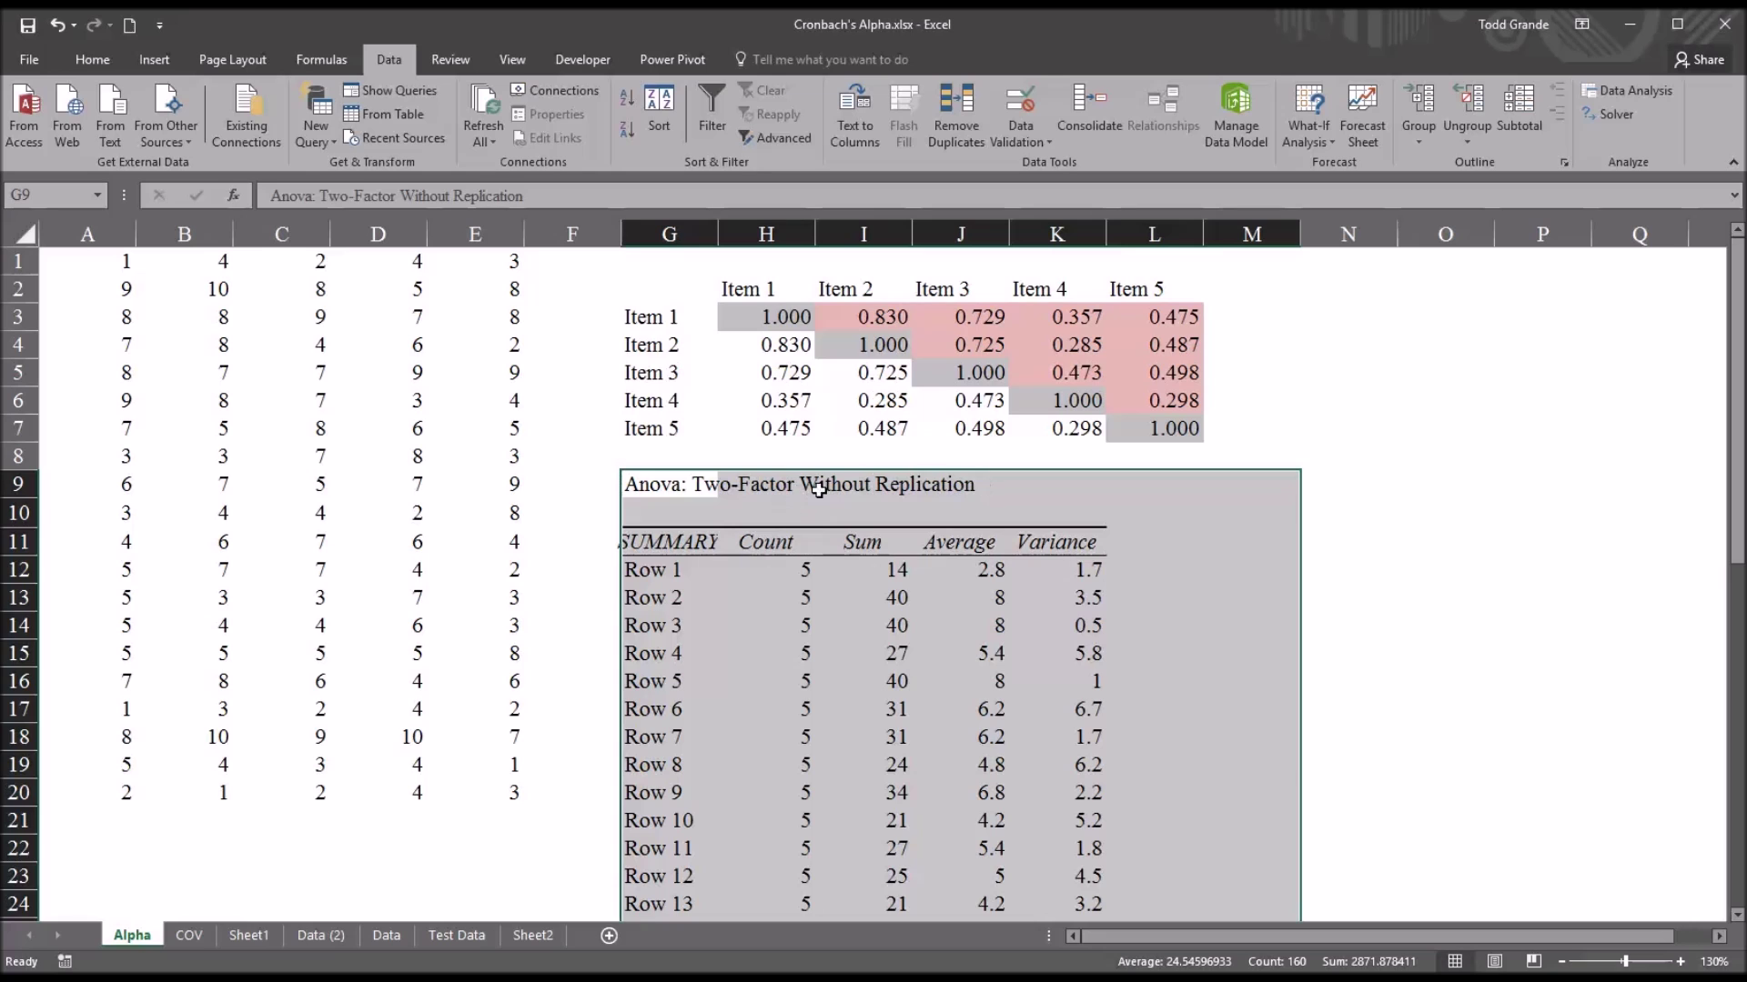
- Scroll to the ANOVA table and inspect Rows MS 18.1363 in J42 and Error MS 2.83763 in J44
click(1192, 495)
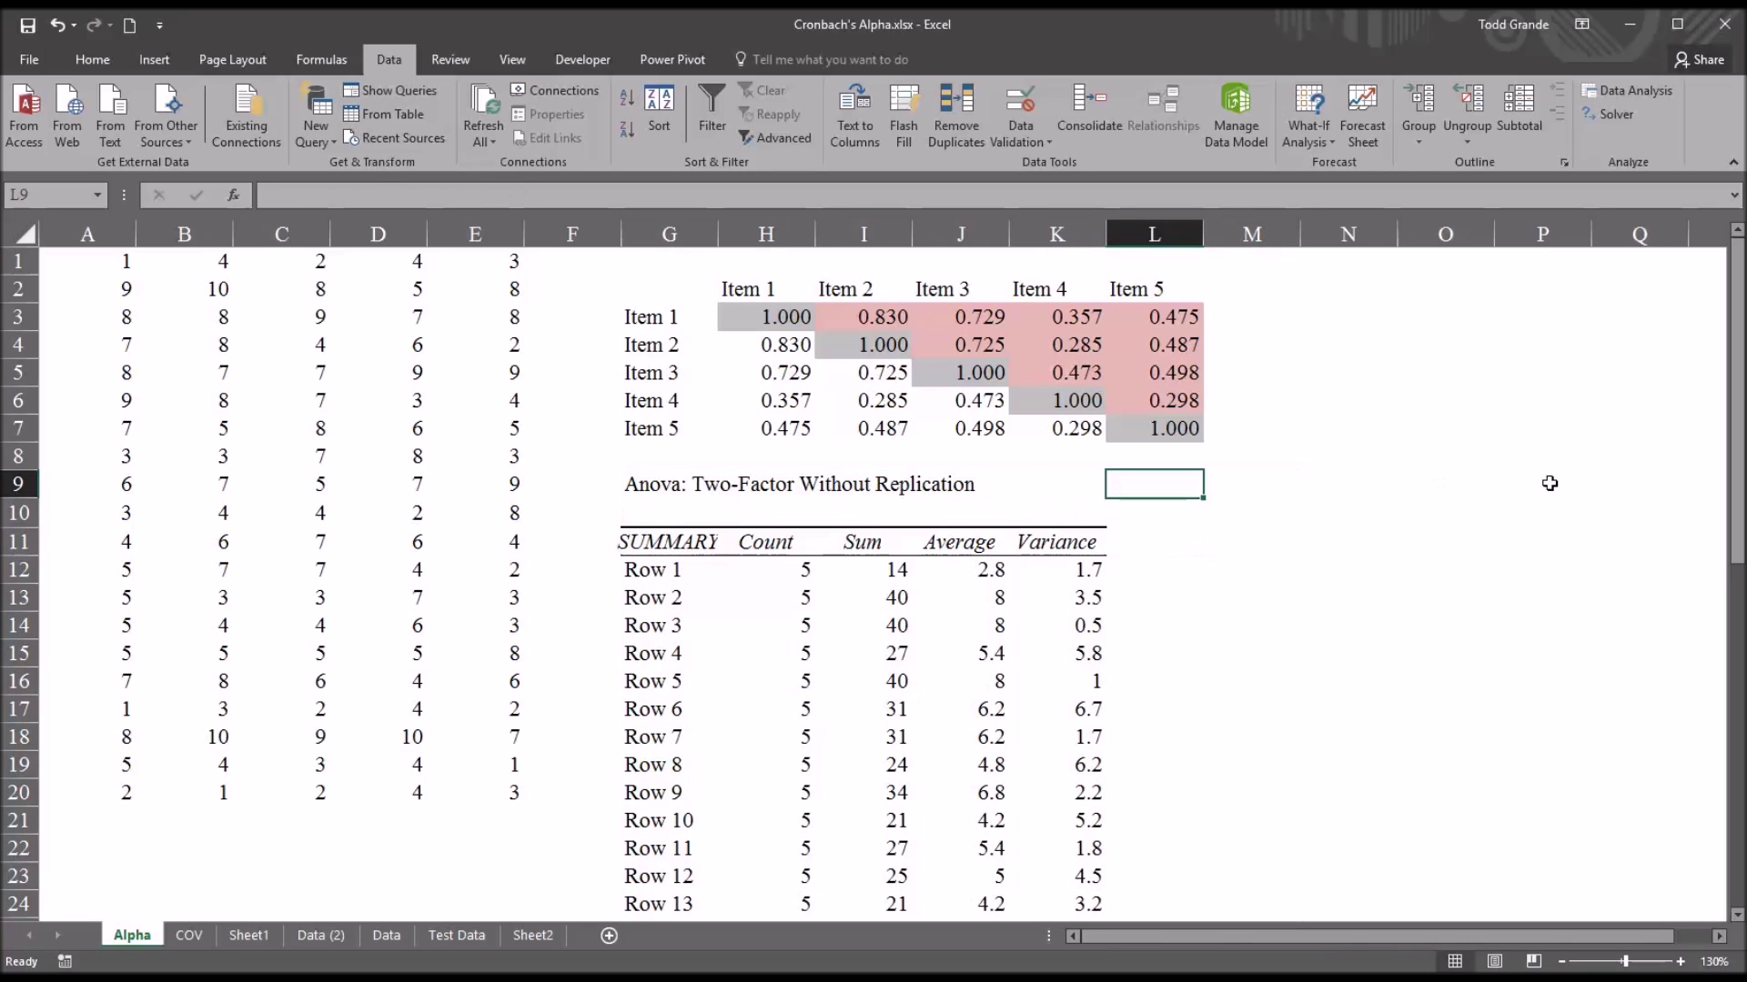
drag(1737, 451, 1710, 565)
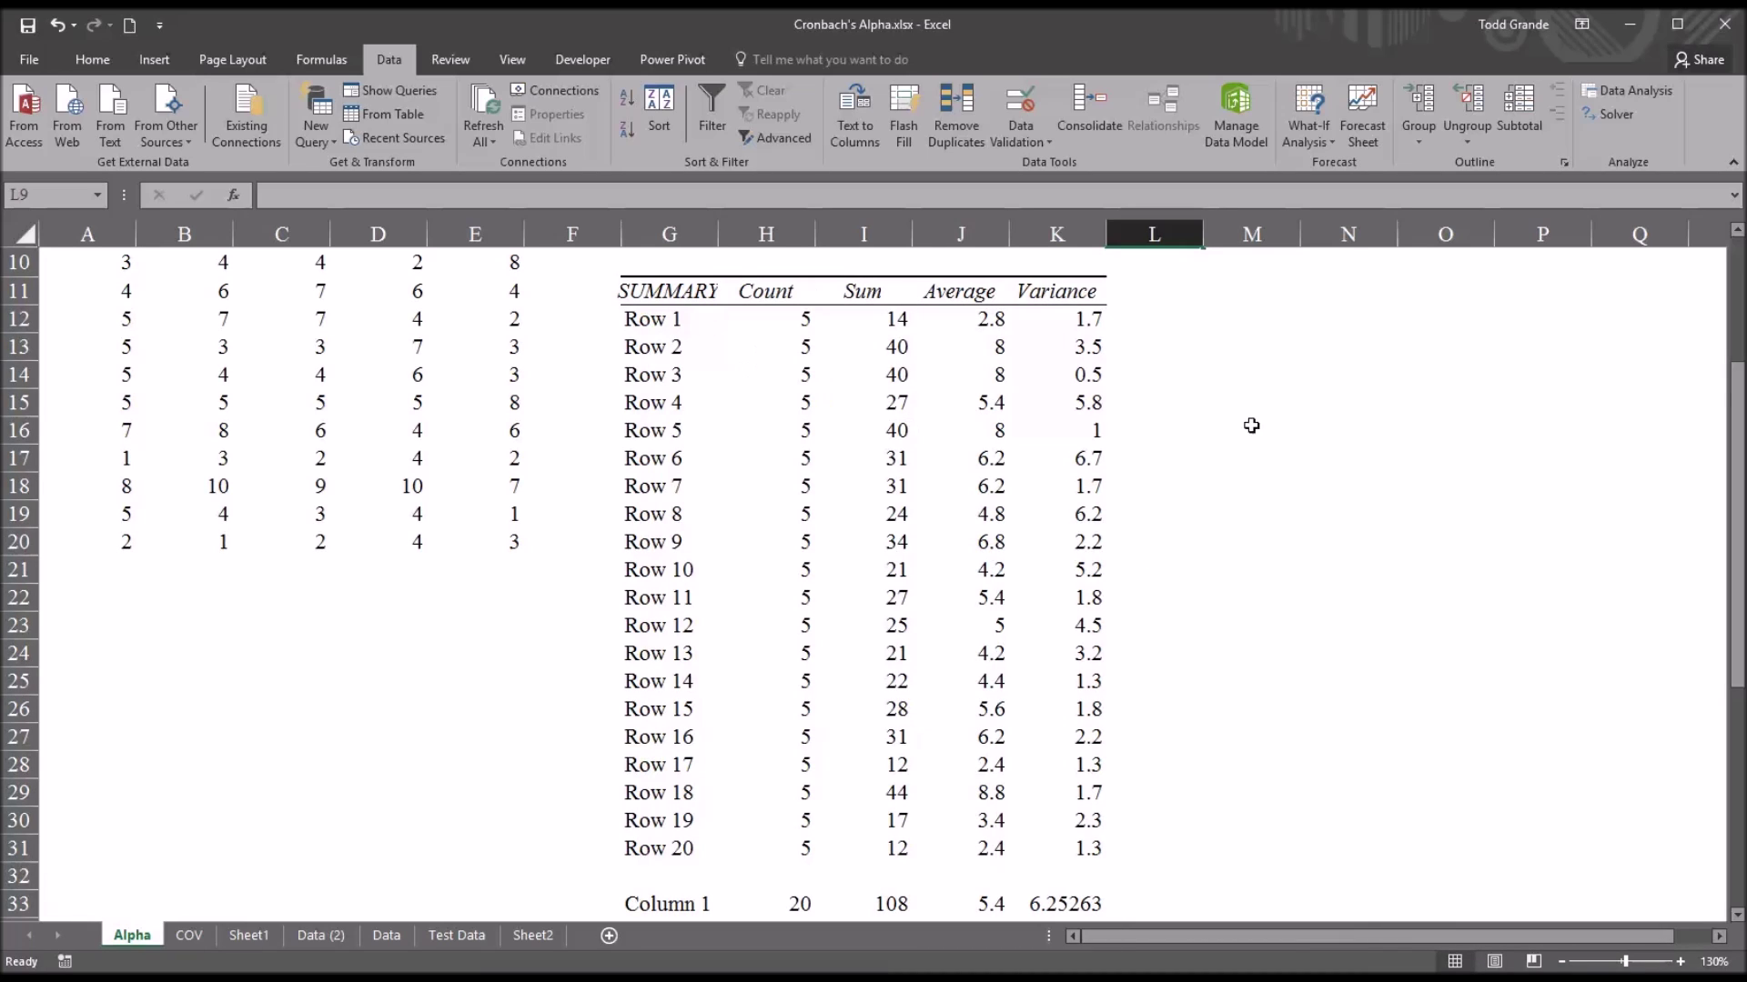
drag(1733, 398, 1733, 582)
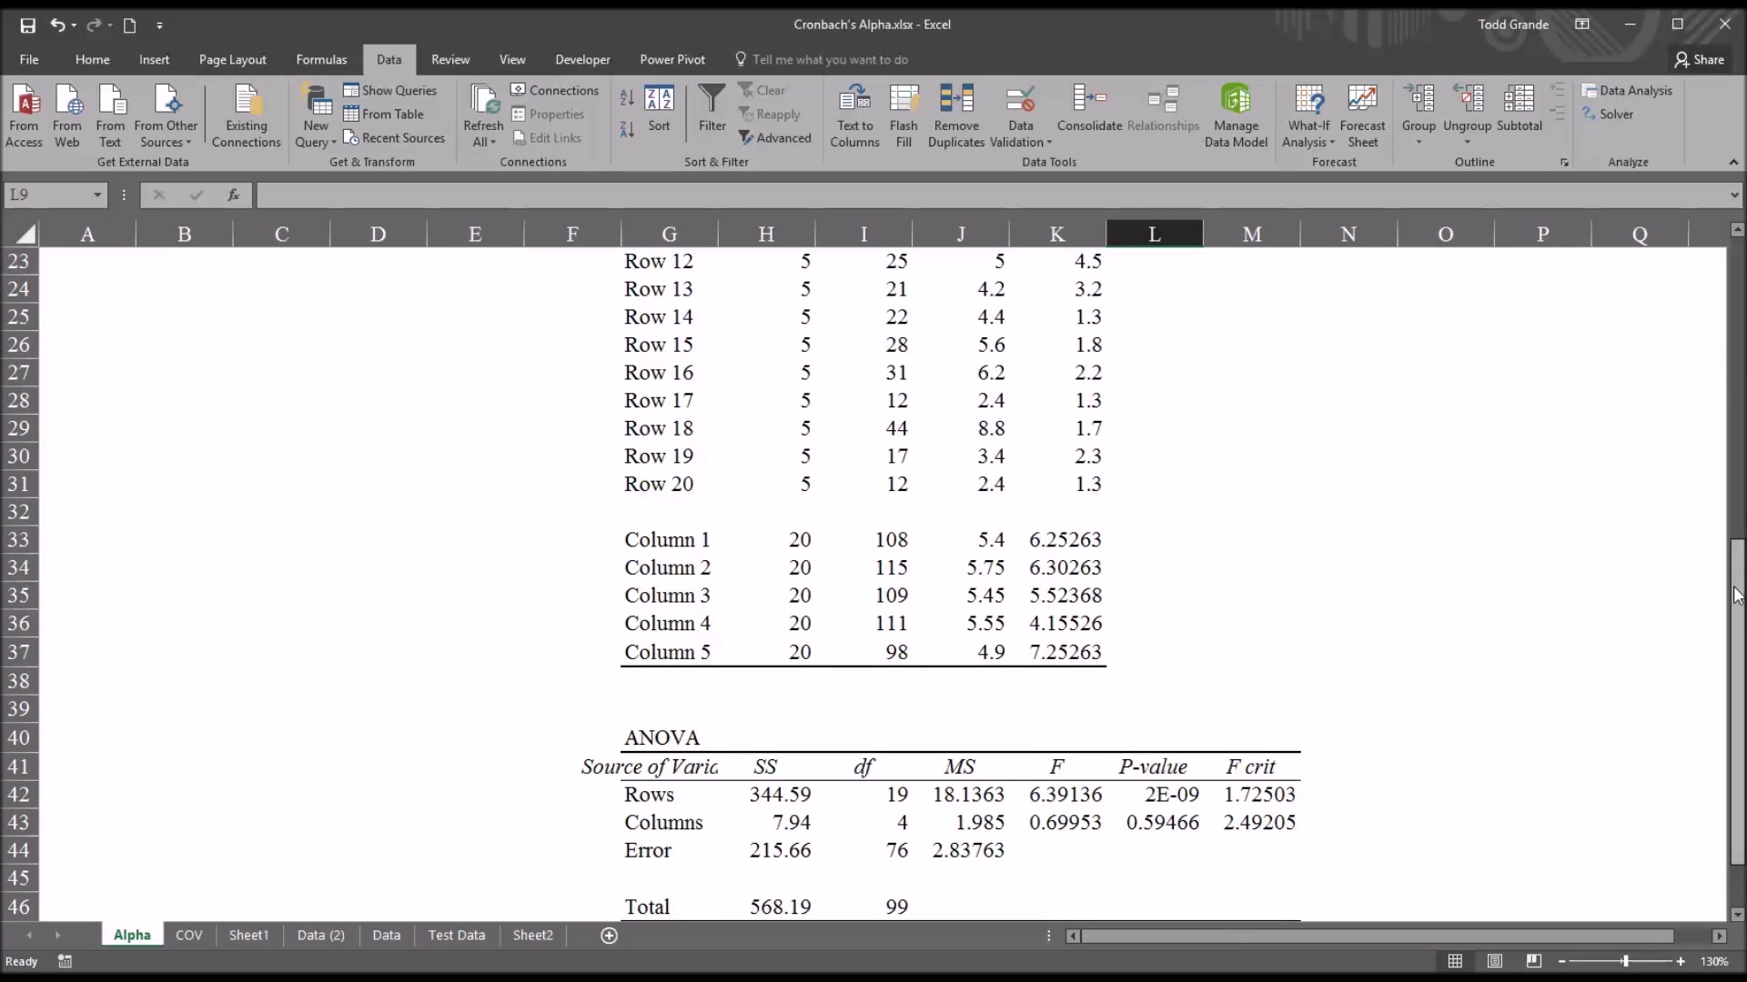
drag(1735, 602, 1738, 614)
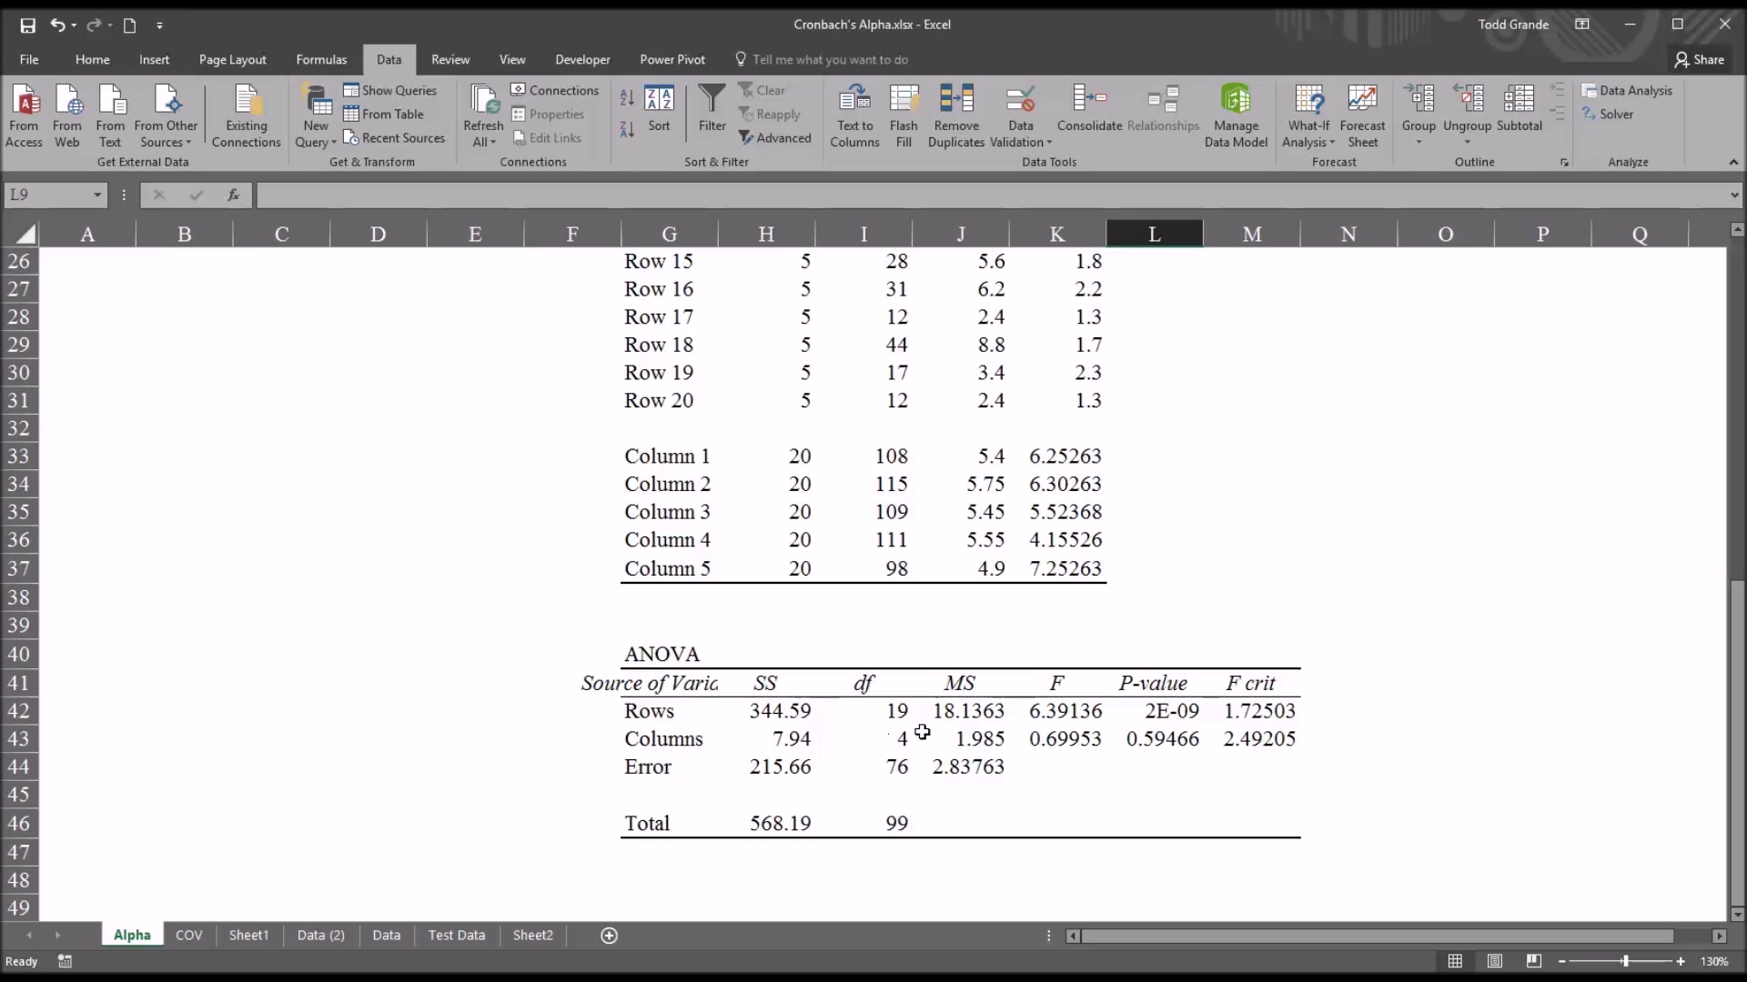
click(963, 719)
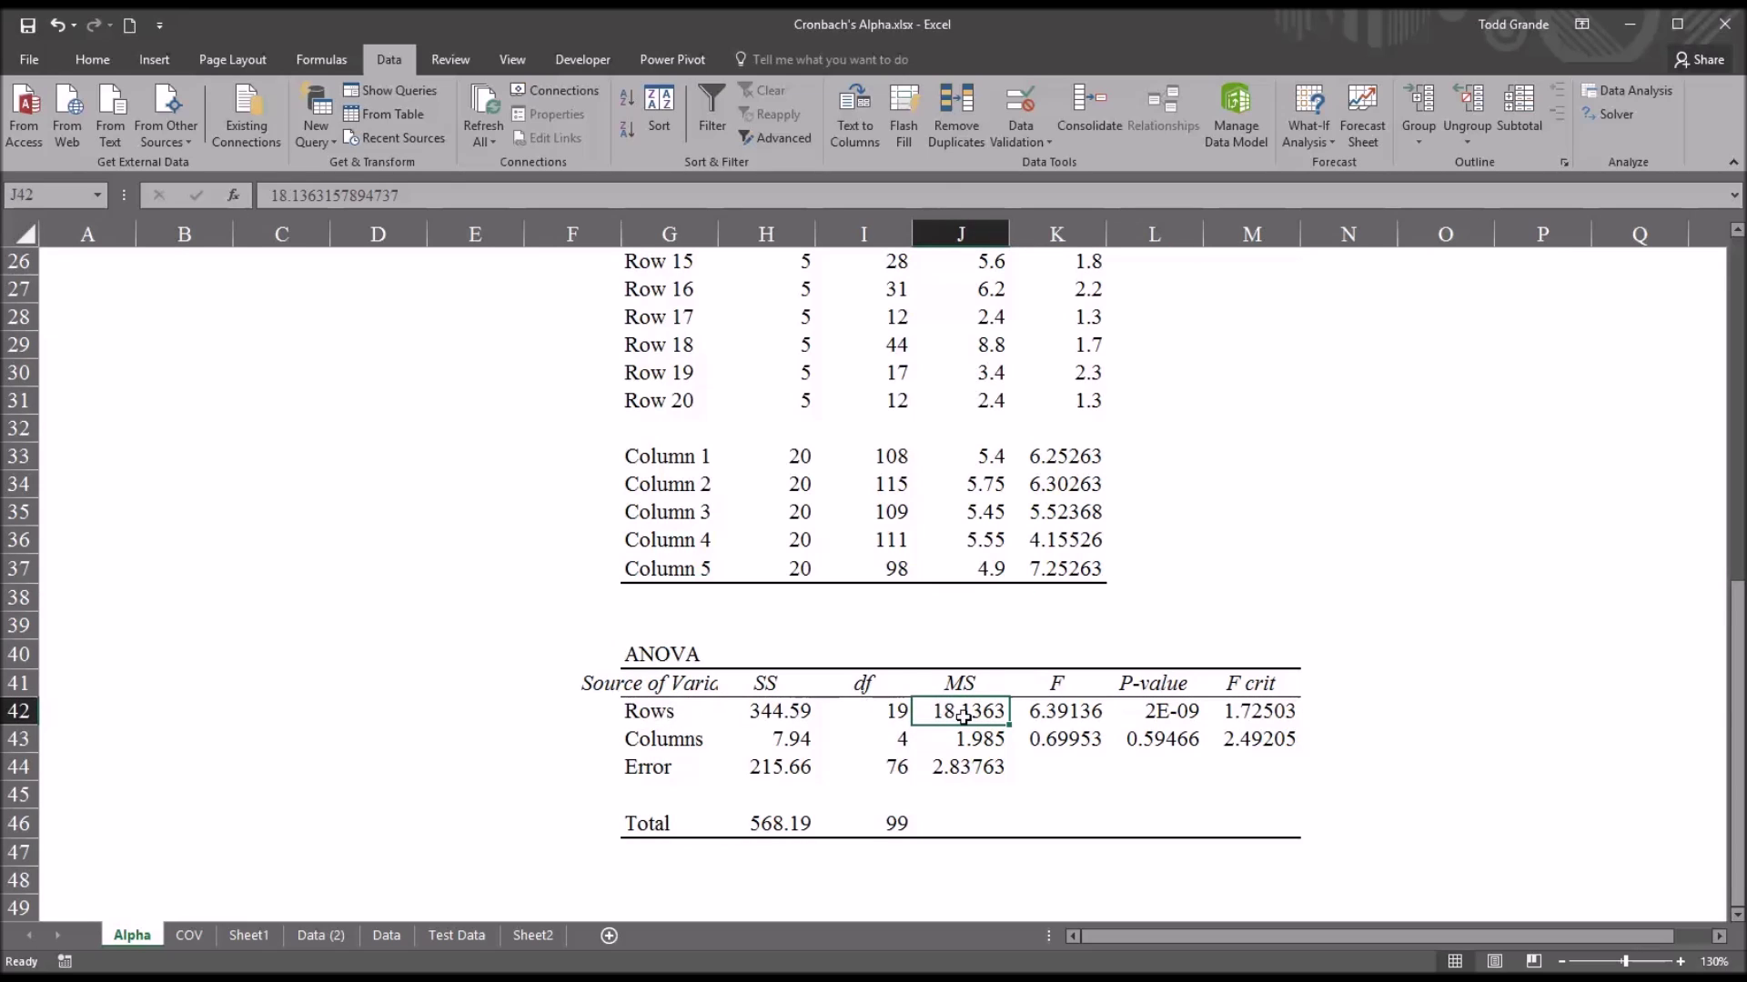
click(955, 775)
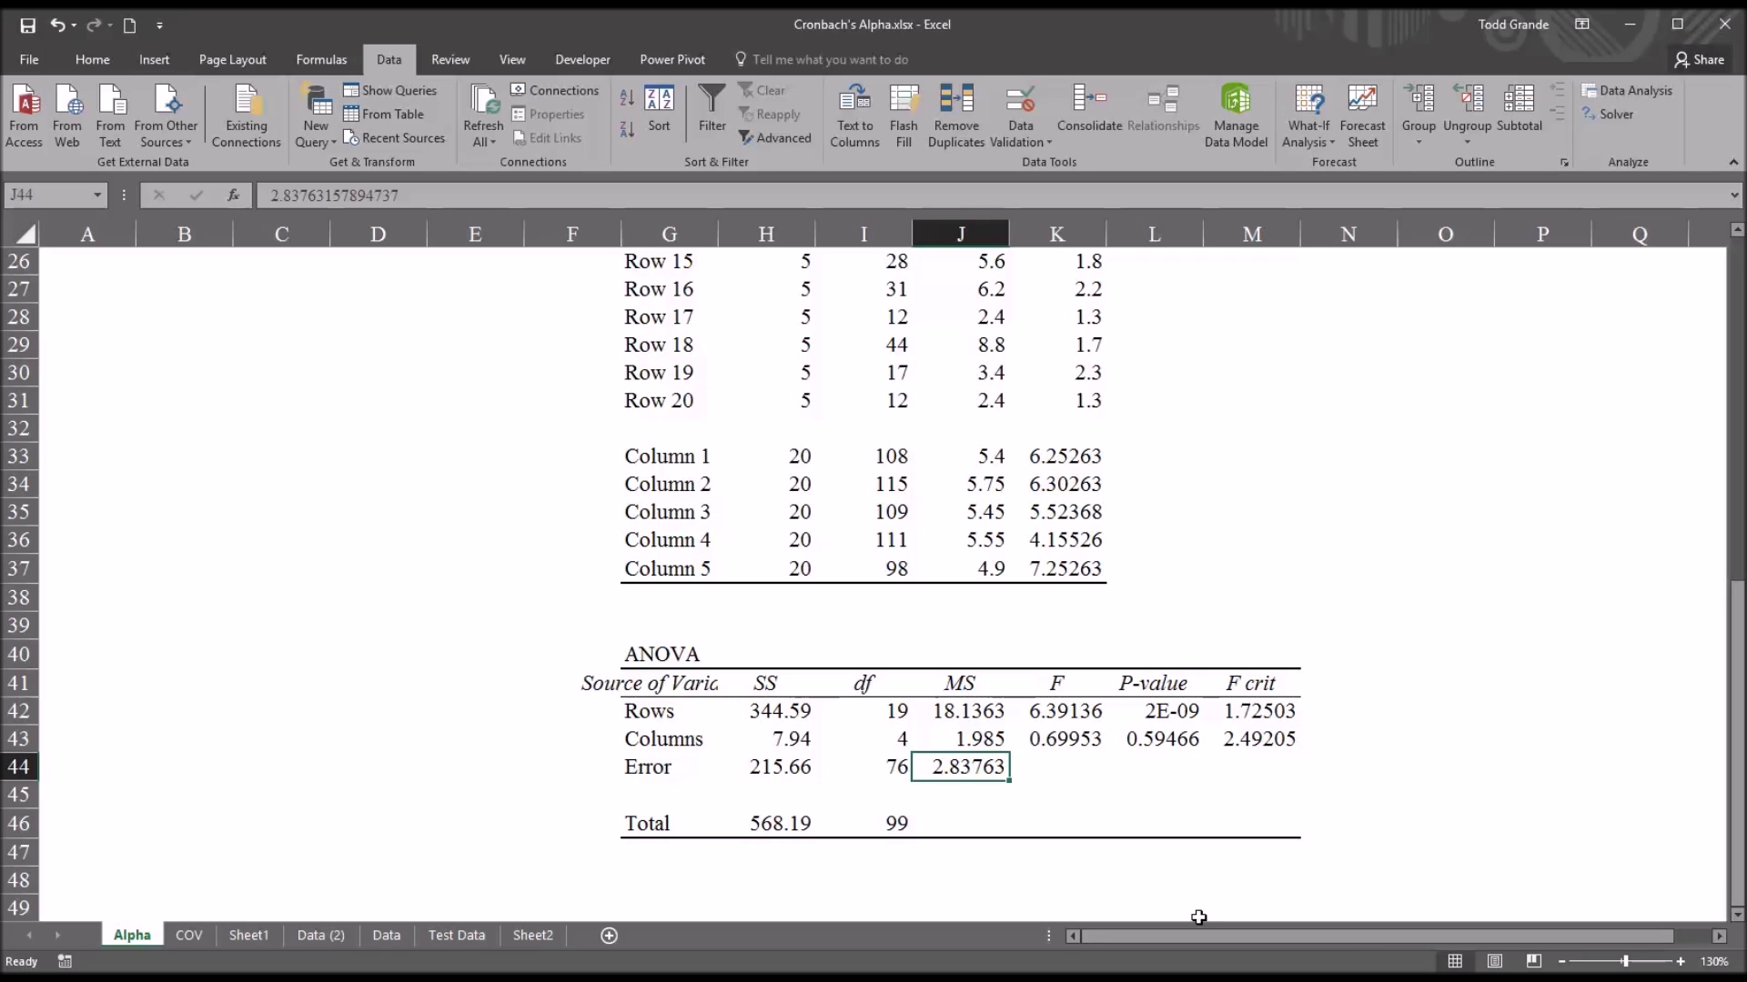
scroll(1736, 926, down, 1)
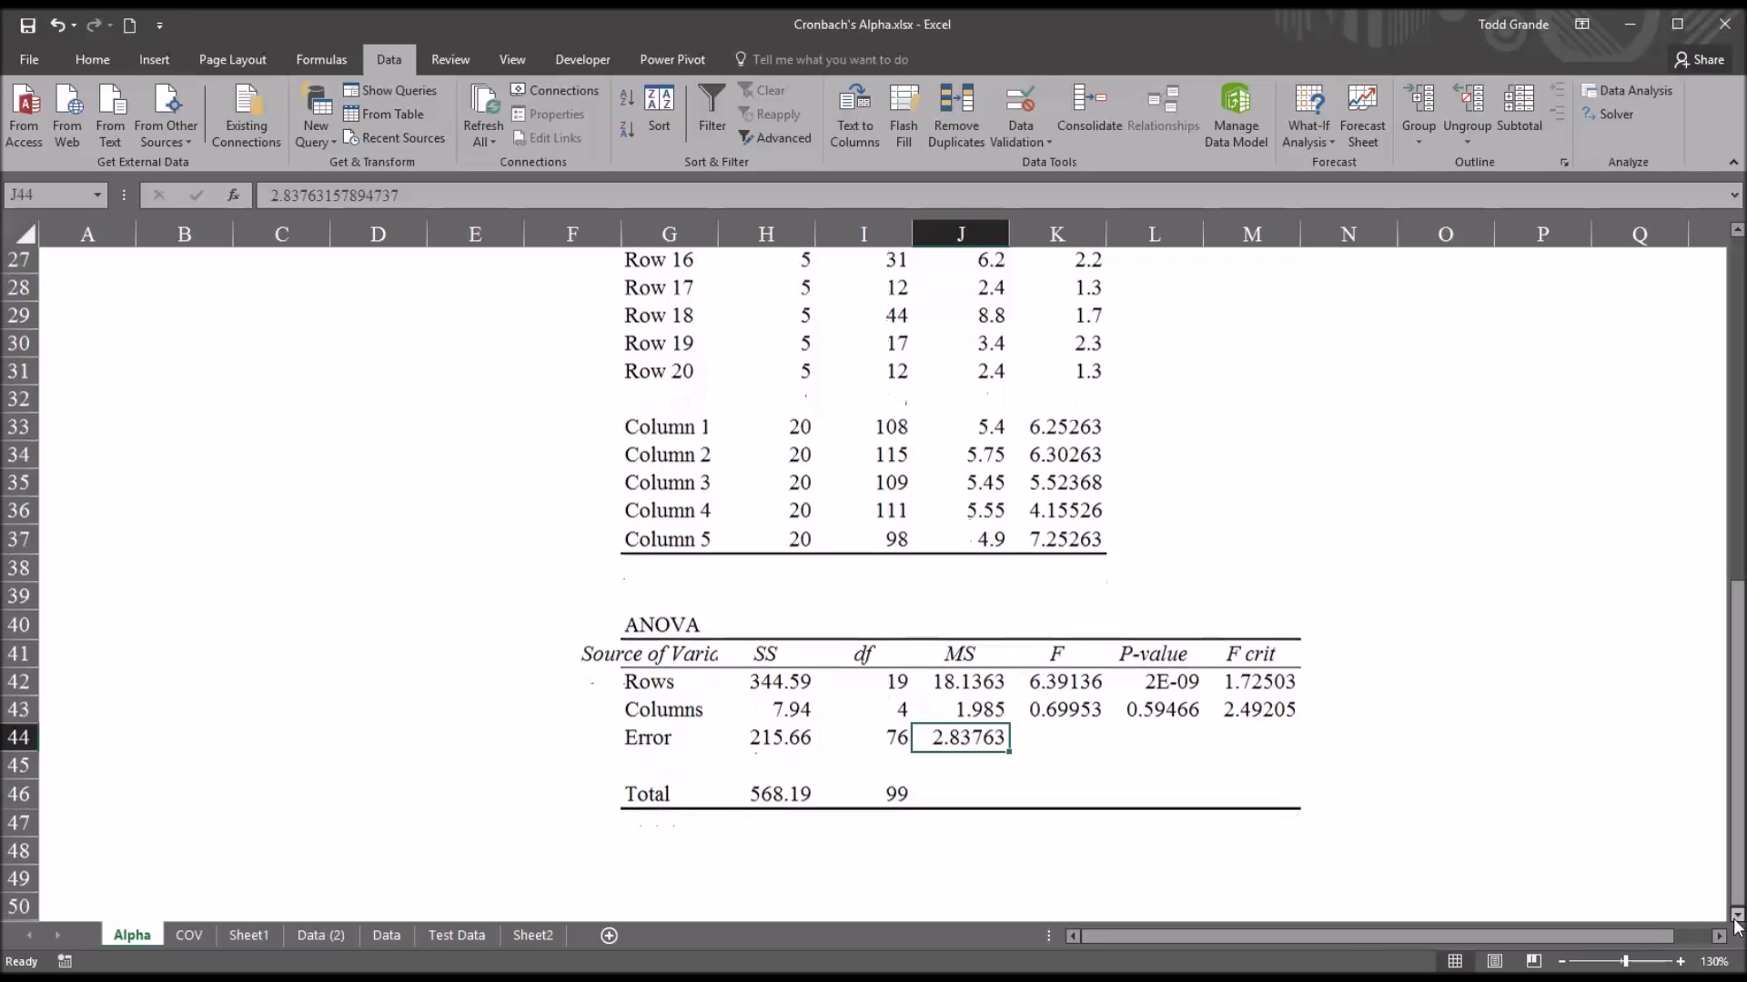
- Enter =1-(J44/J42) in H49, giving Cronbach's alpha of 0.84354
click(733, 833)
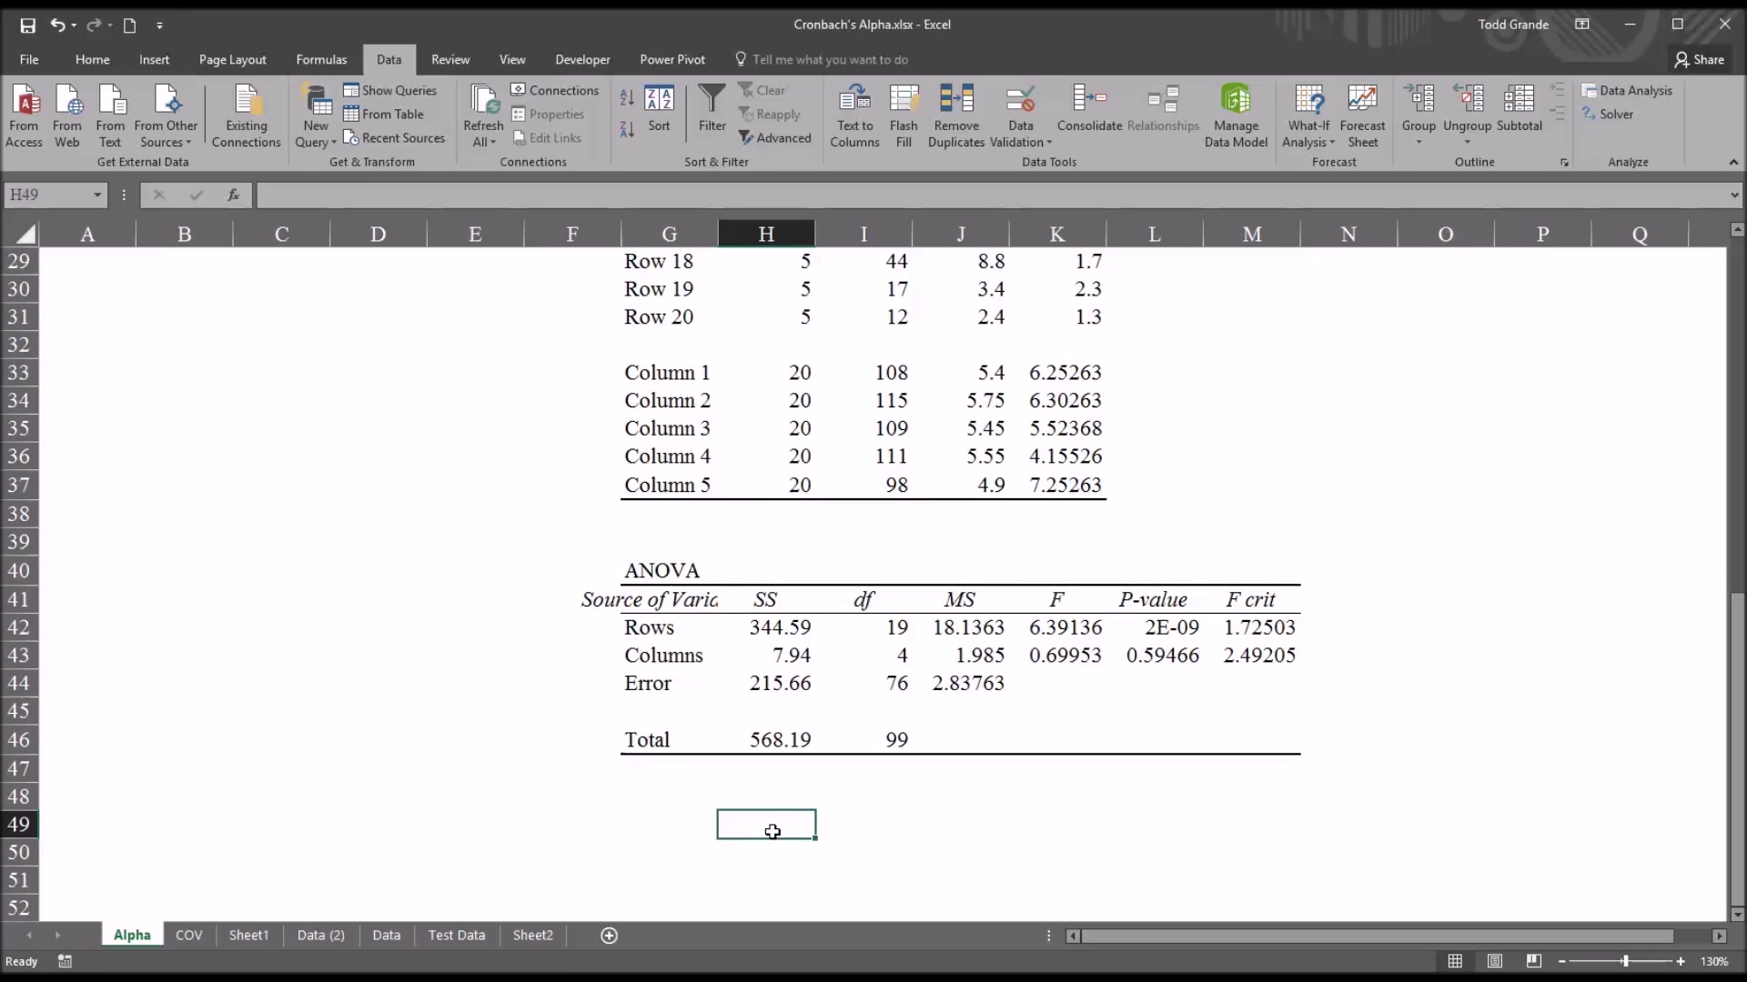
text(=1-()
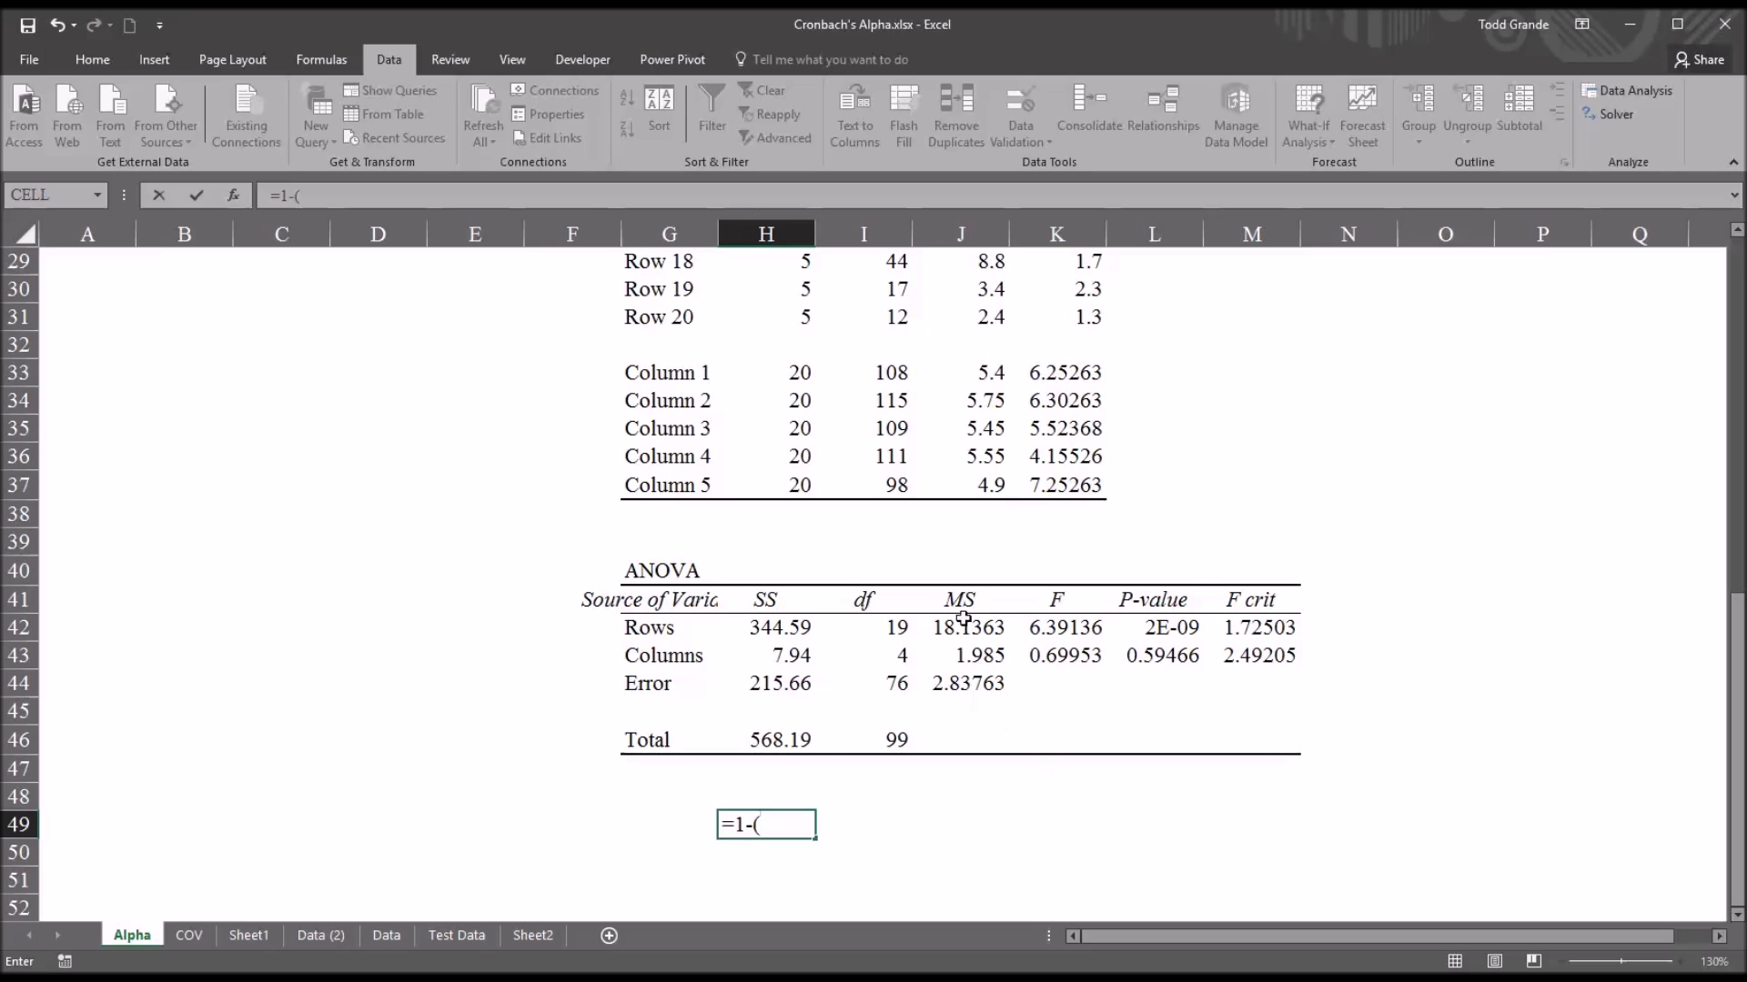
click(953, 684)
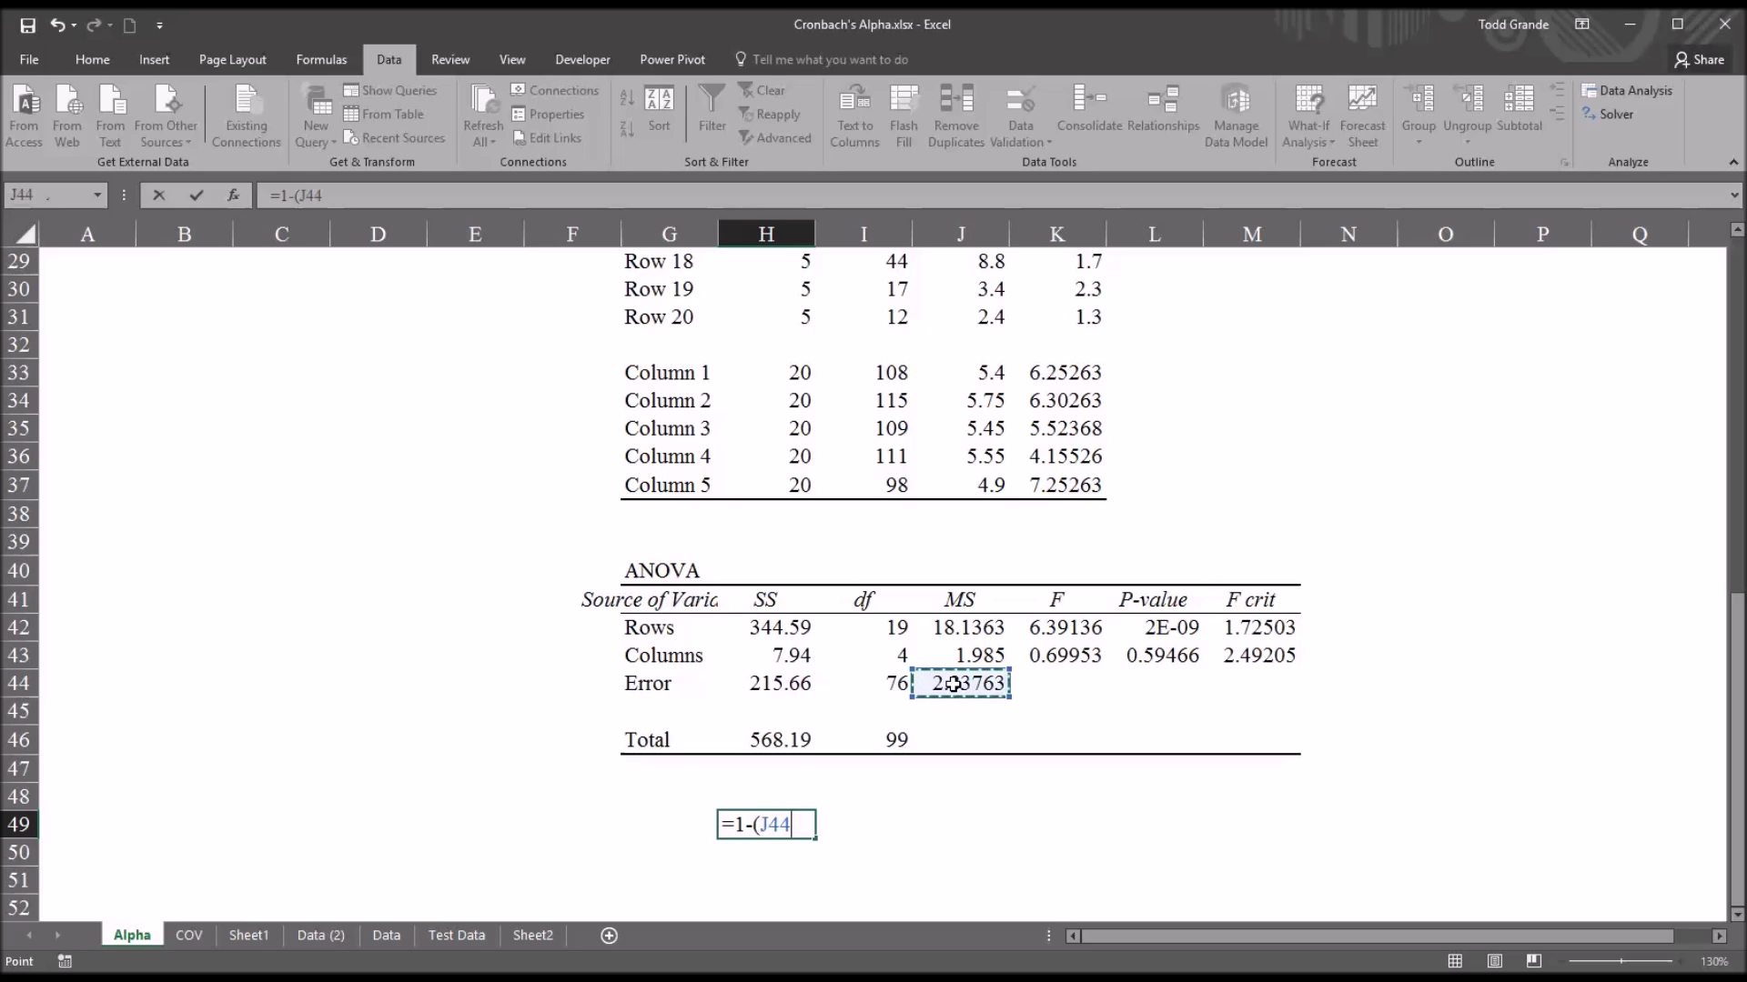
text(/)
click(952, 631)
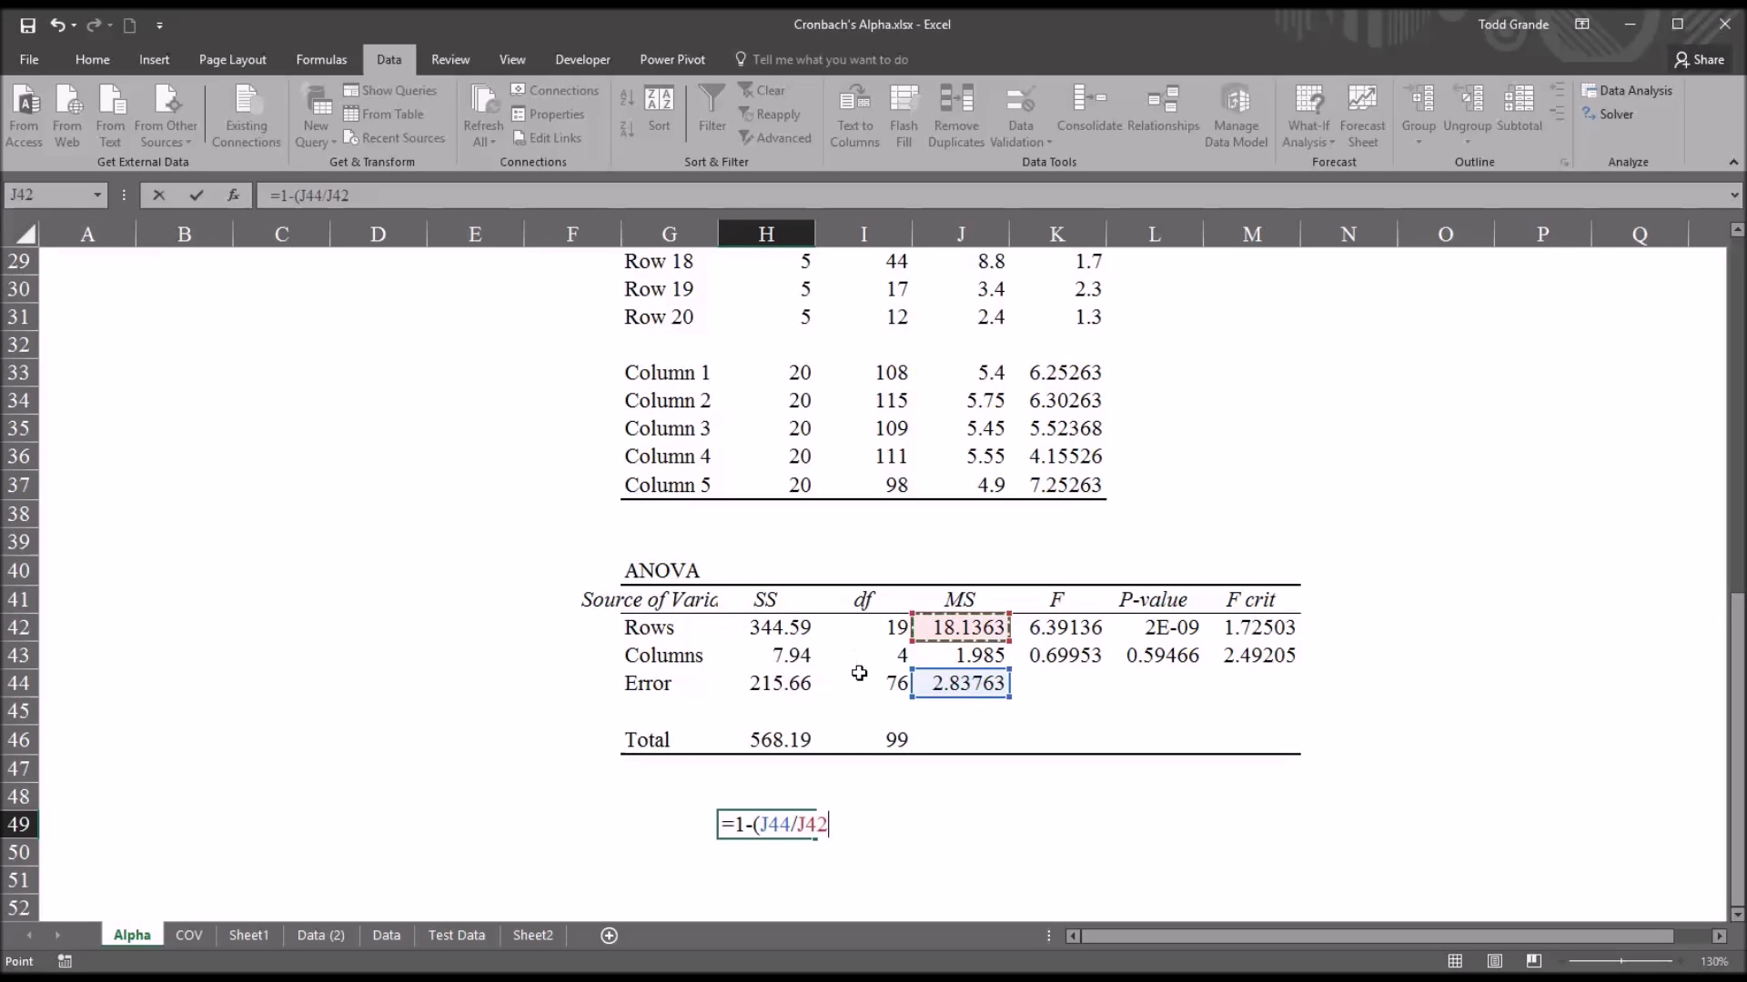
text())
key(Return)
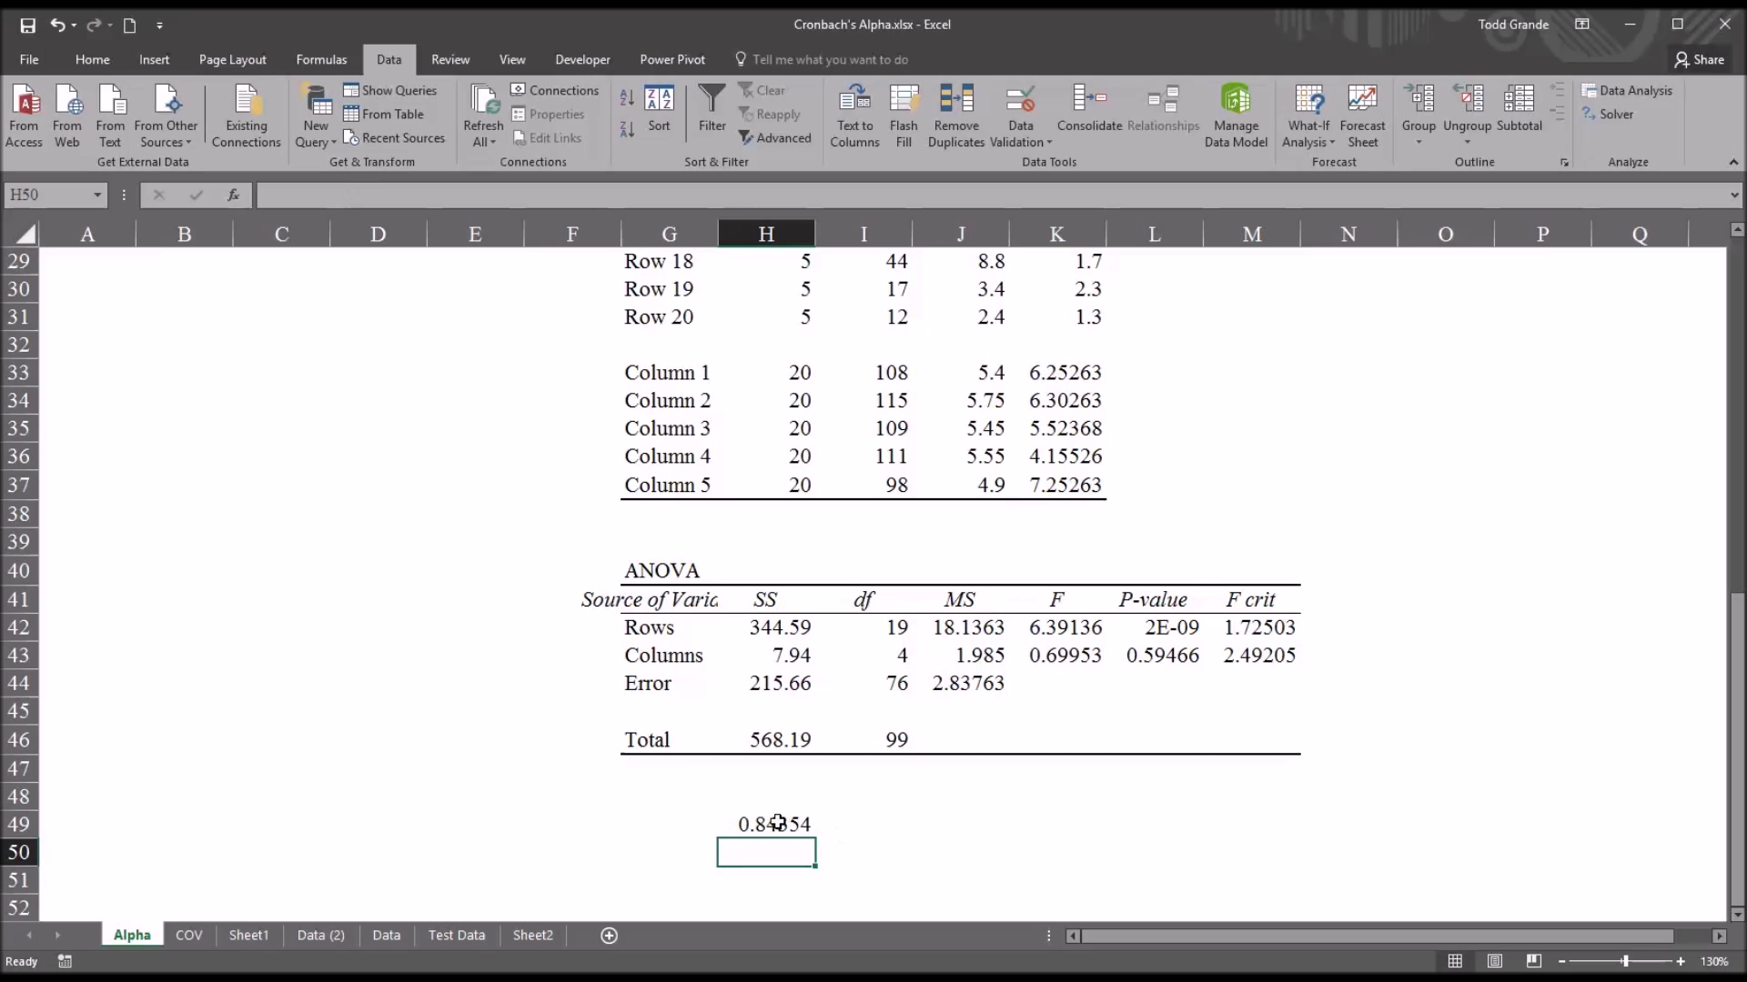
key(Up)
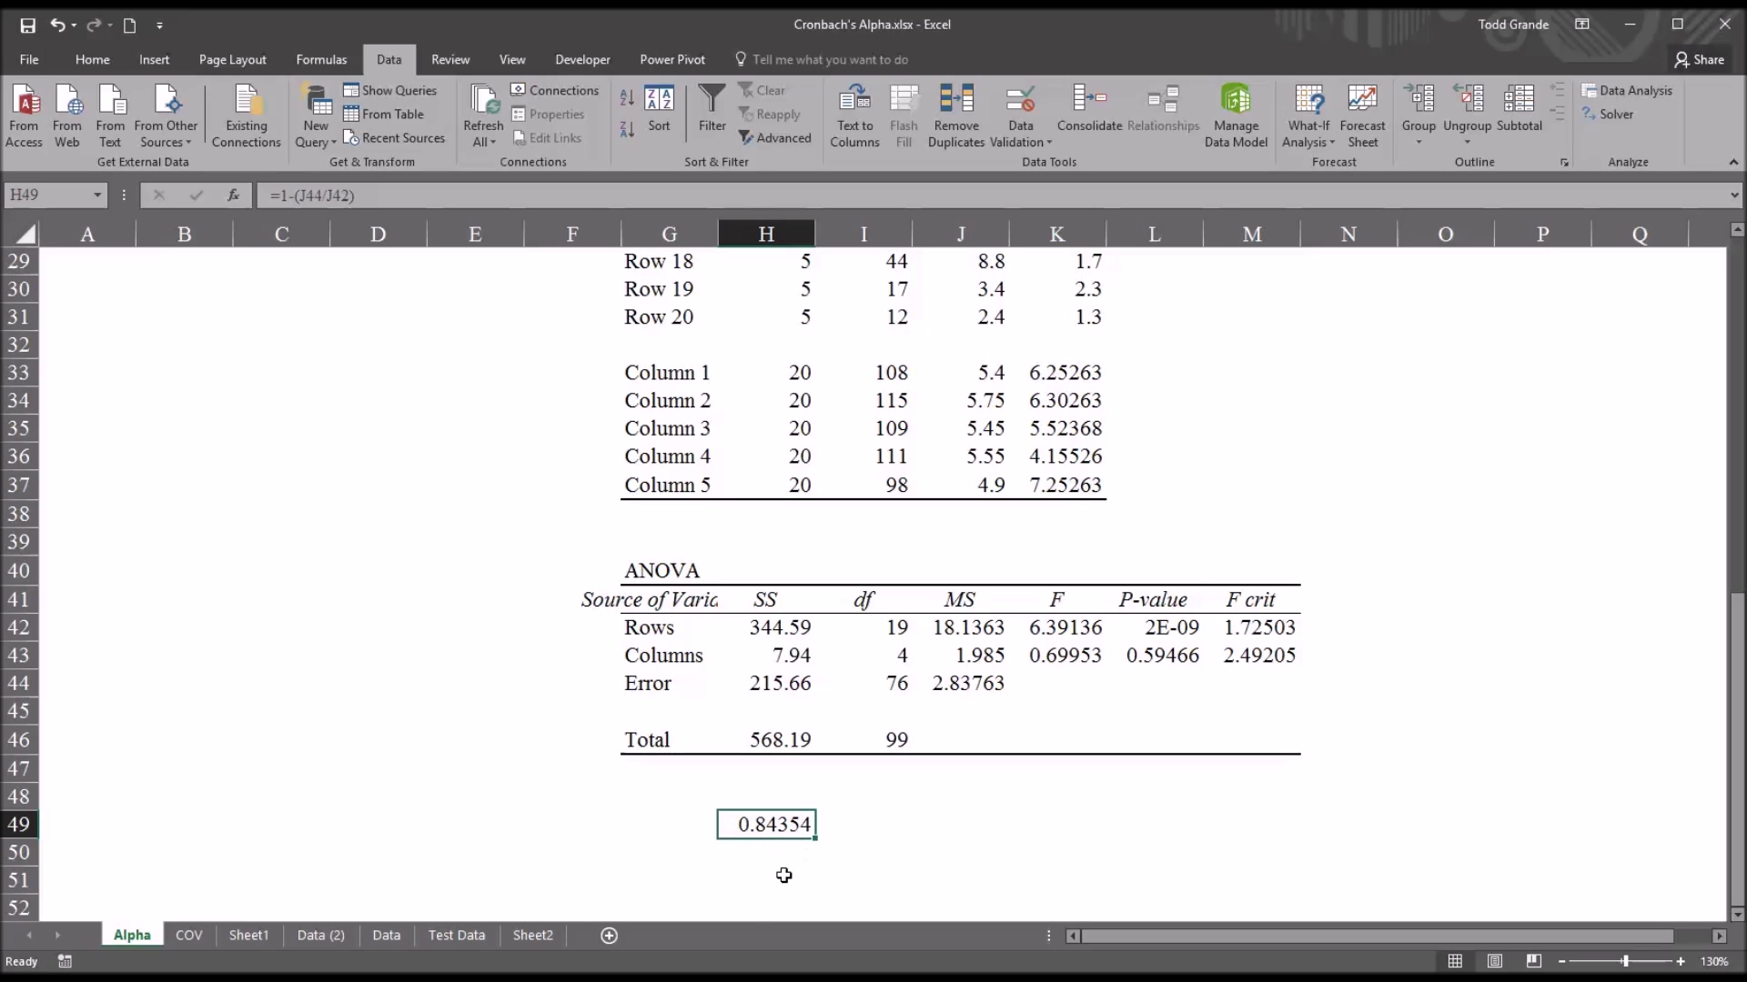
mouse_move(730, 979)
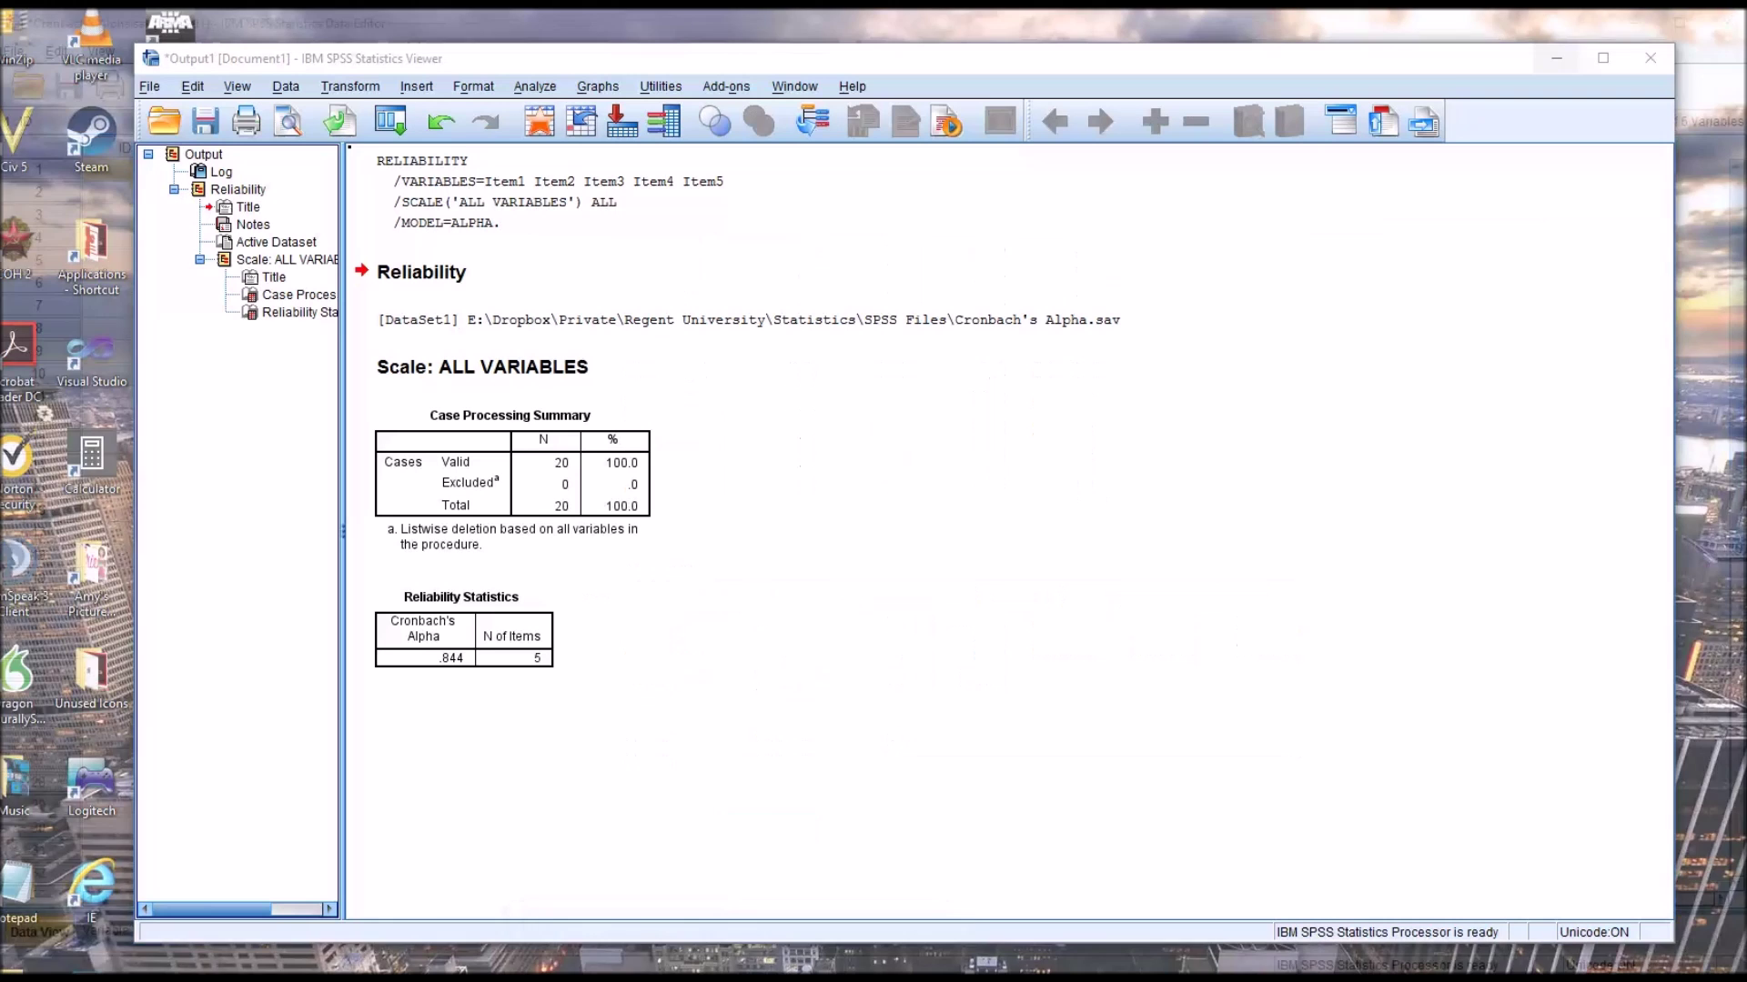
- Reveal SPSS's unrounded Cronbach's Alpha 0.843539 in the Viewer, then return to Excel
click(618, 951)
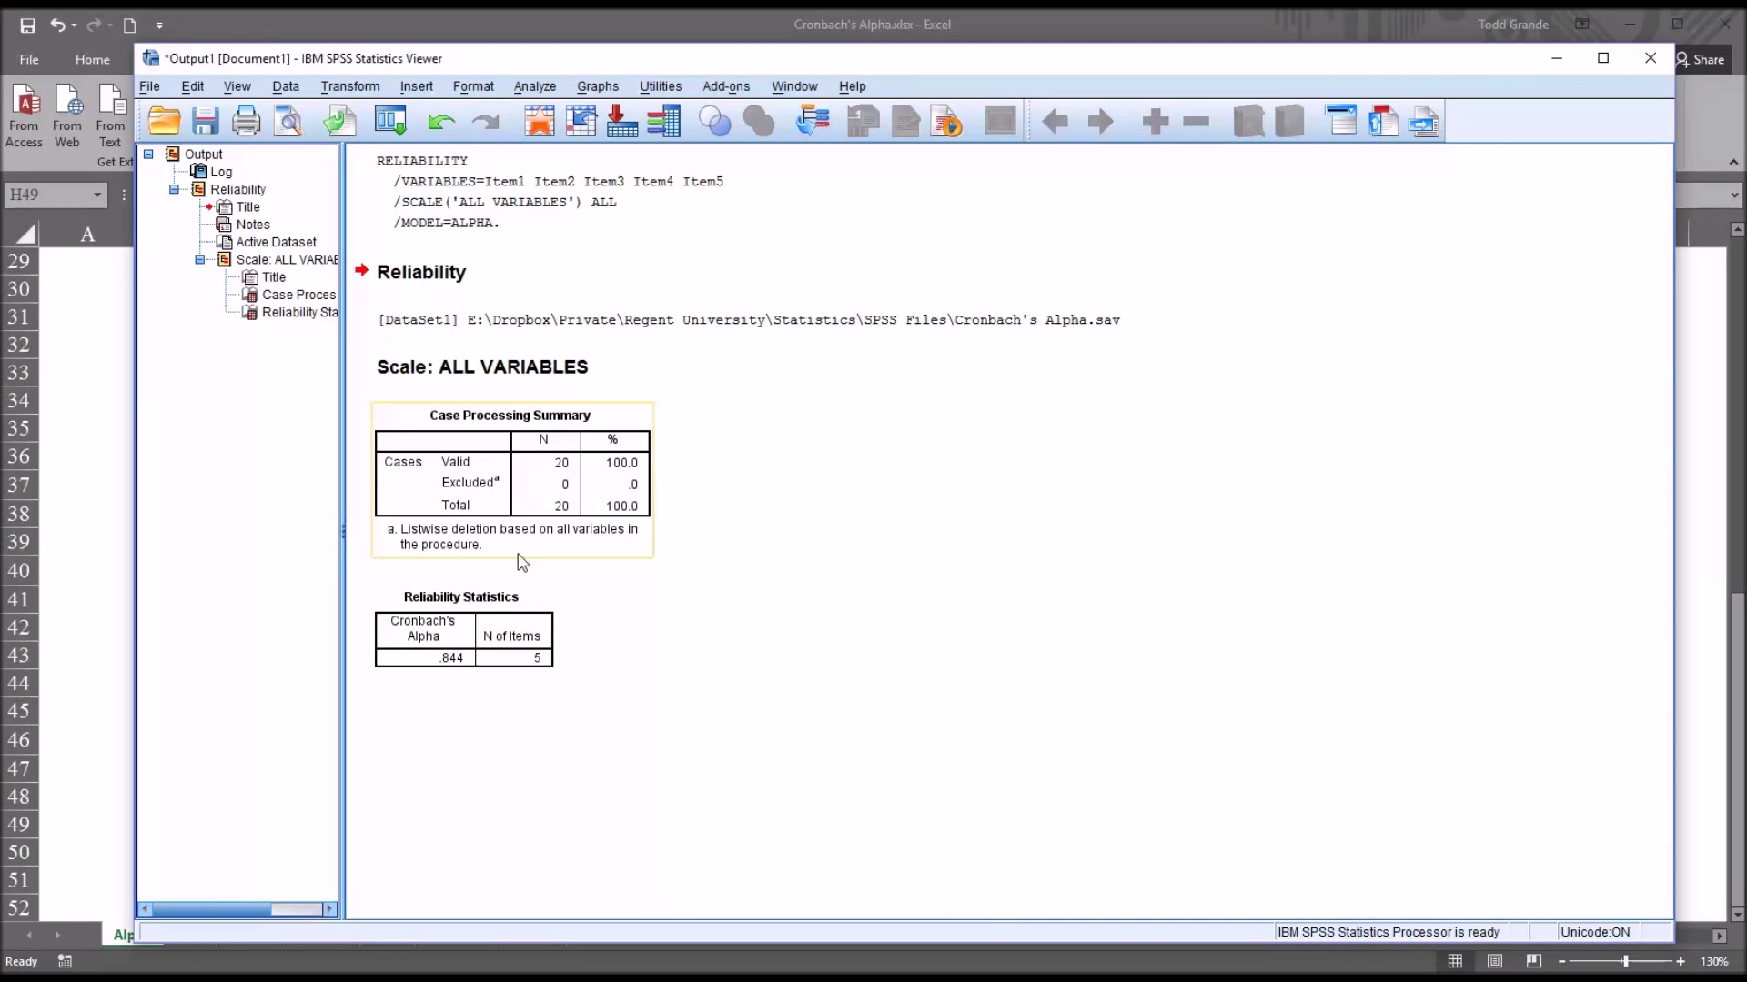
double_click(445, 660)
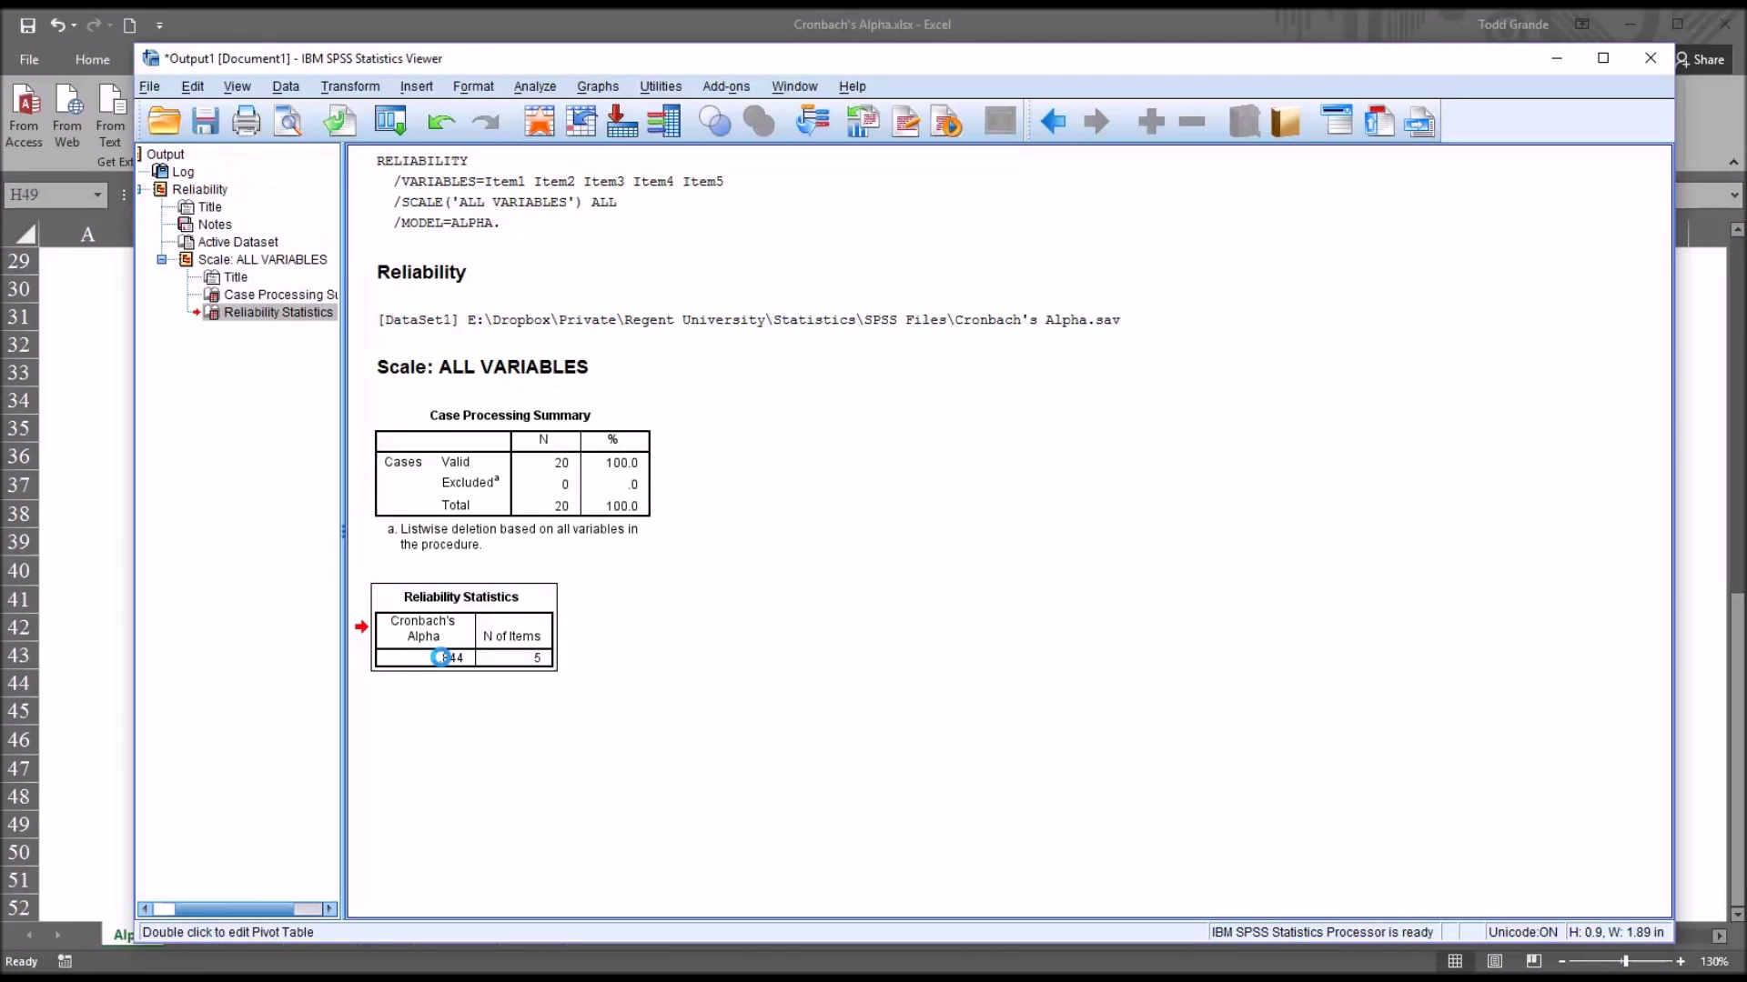
double_click(446, 658)
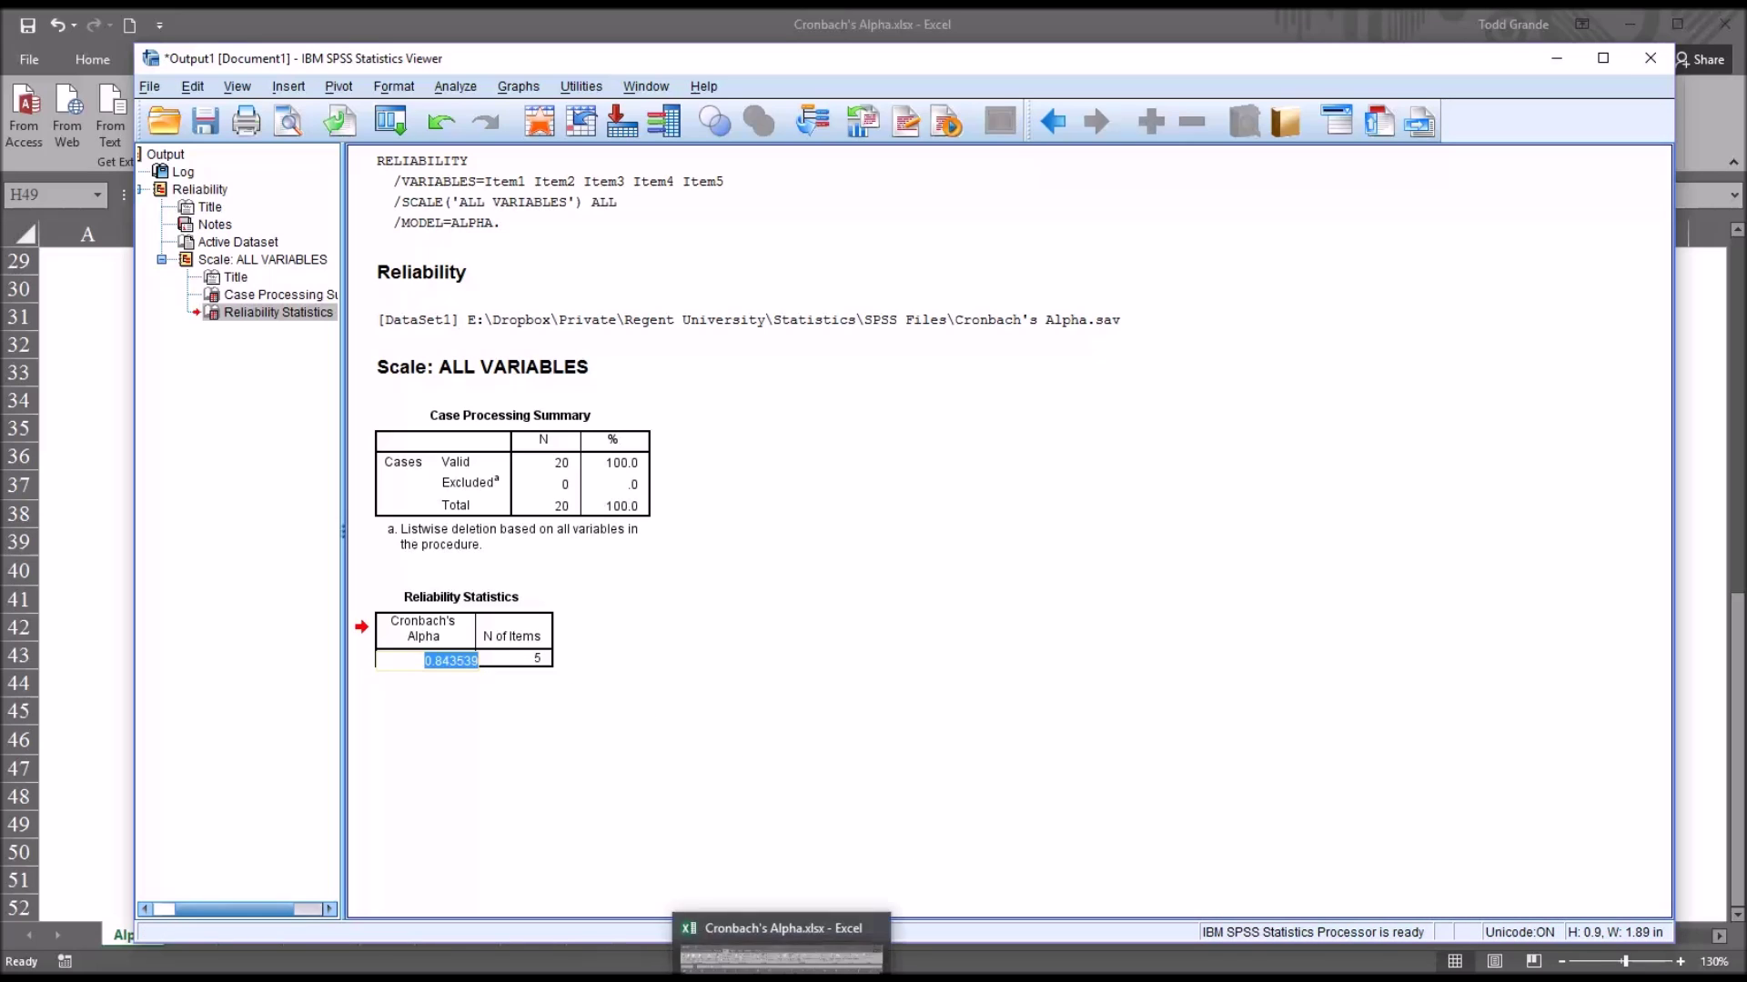
click(782, 939)
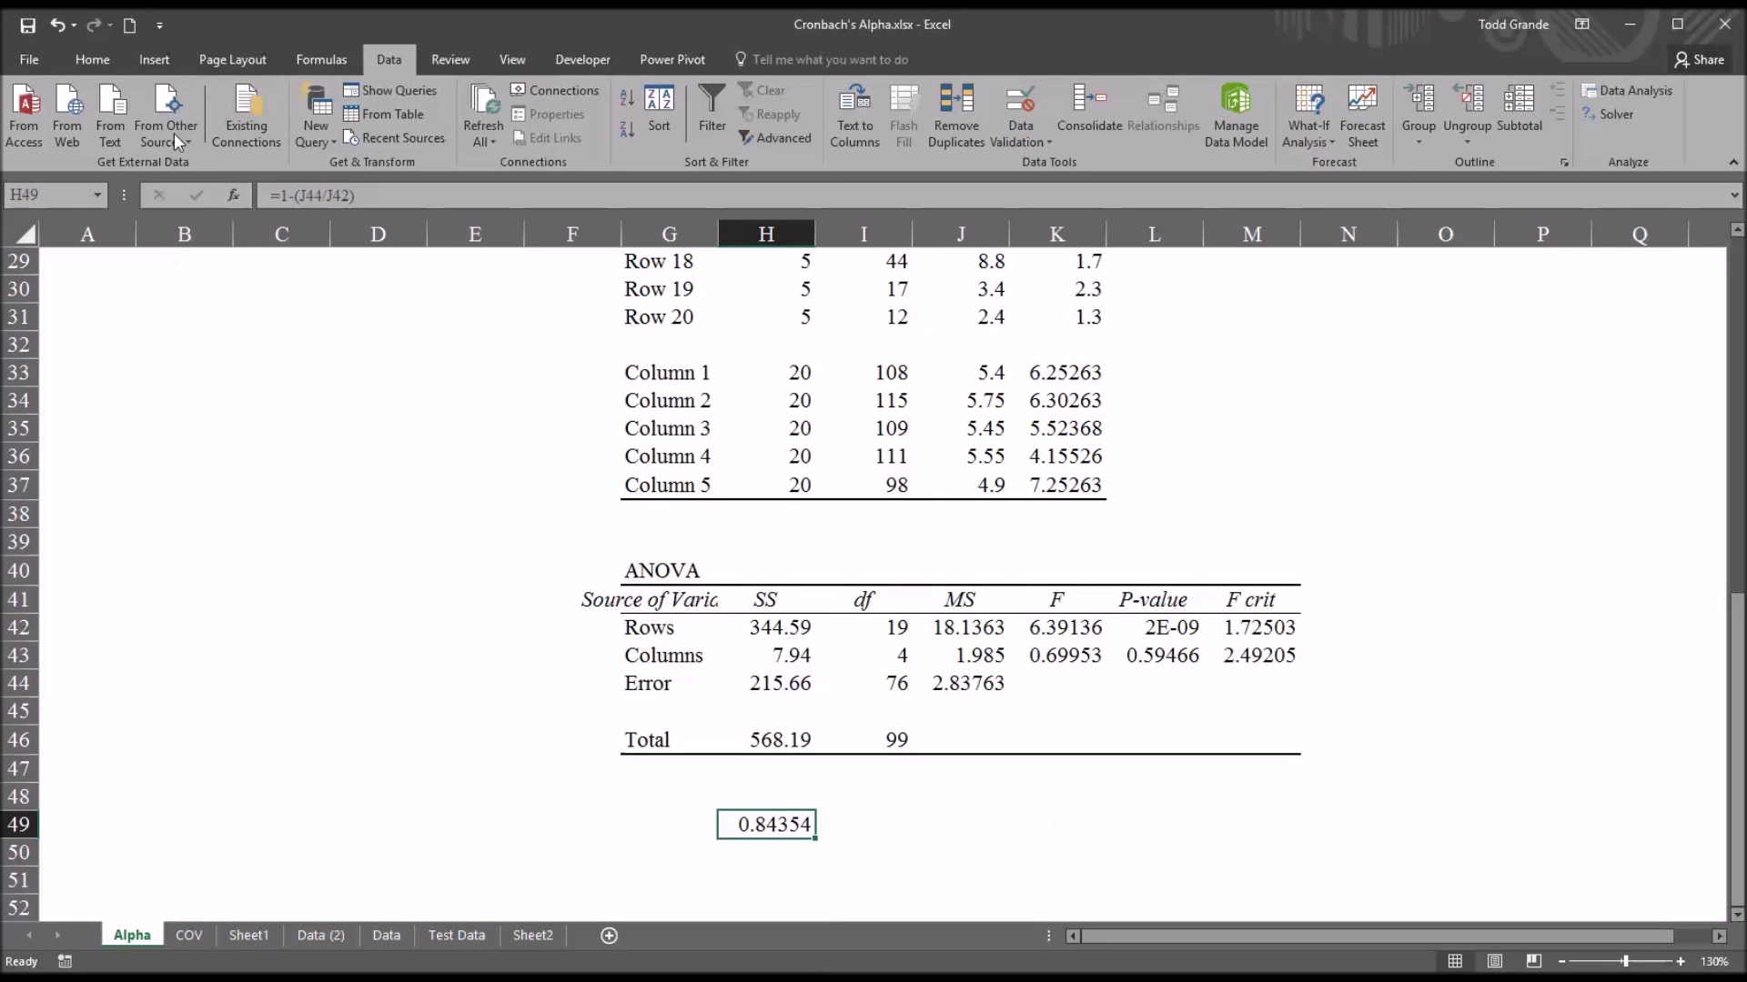
- Add one decimal place to H49 so it shows 0.843539
click(92, 59)
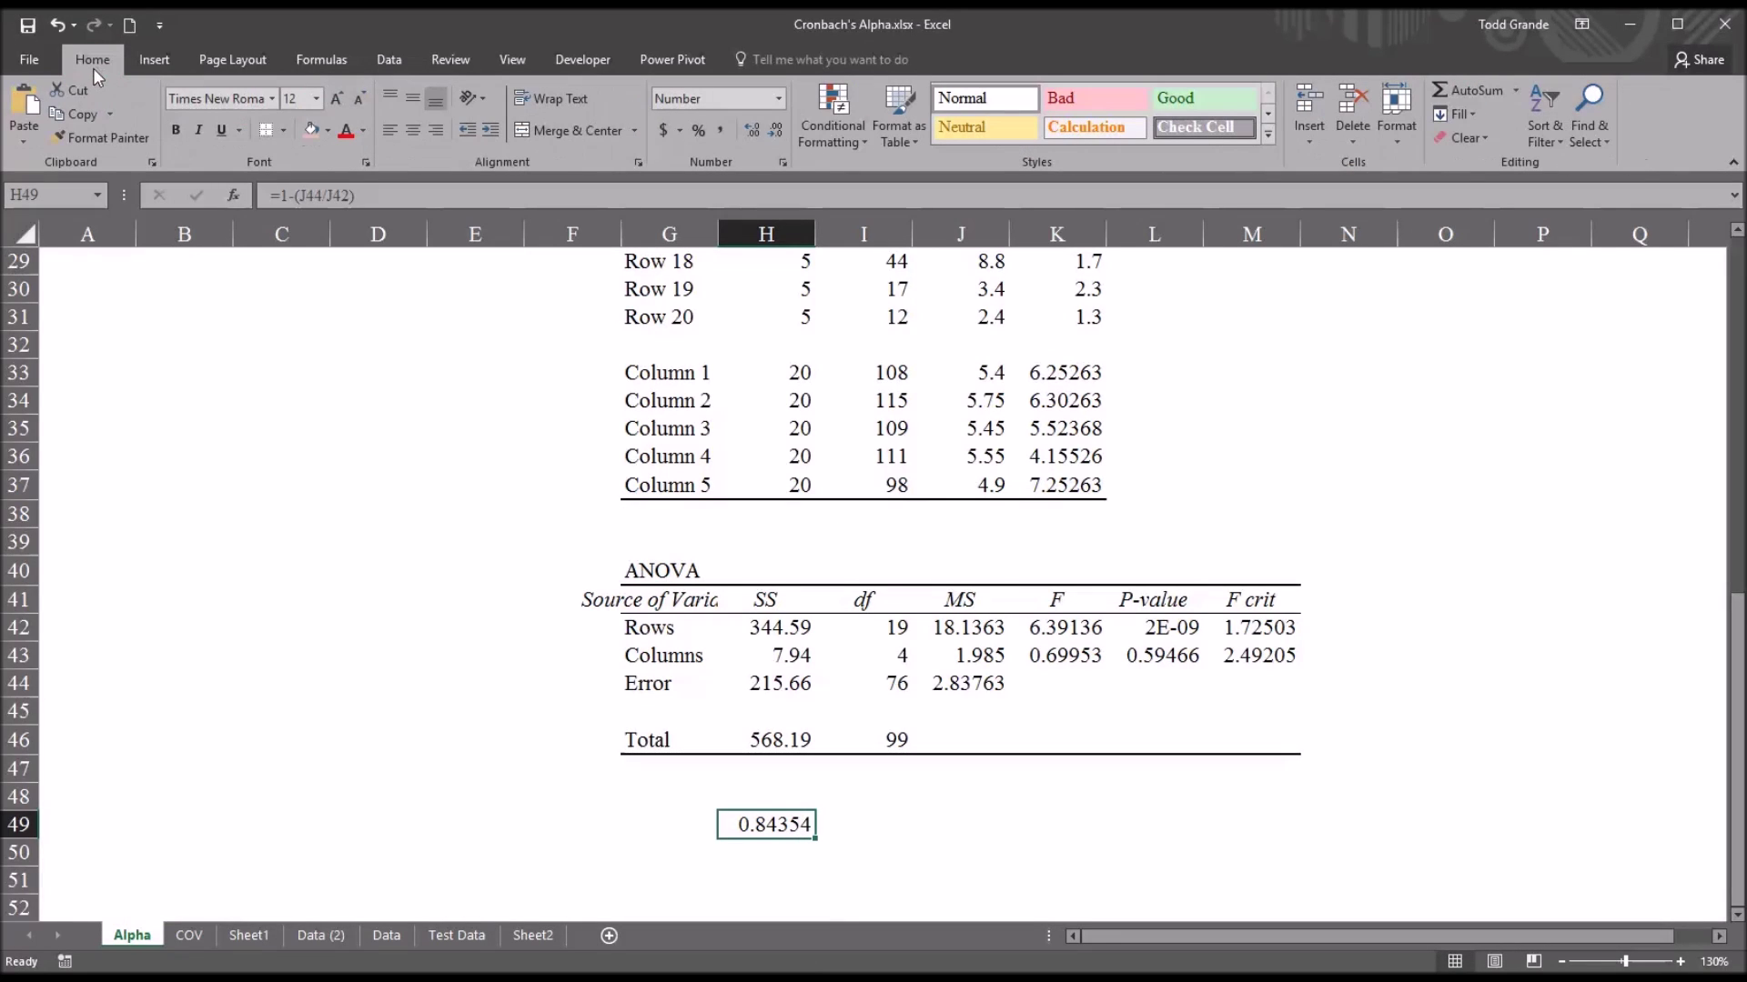
click(748, 129)
drag(1738, 796, 1681, 350)
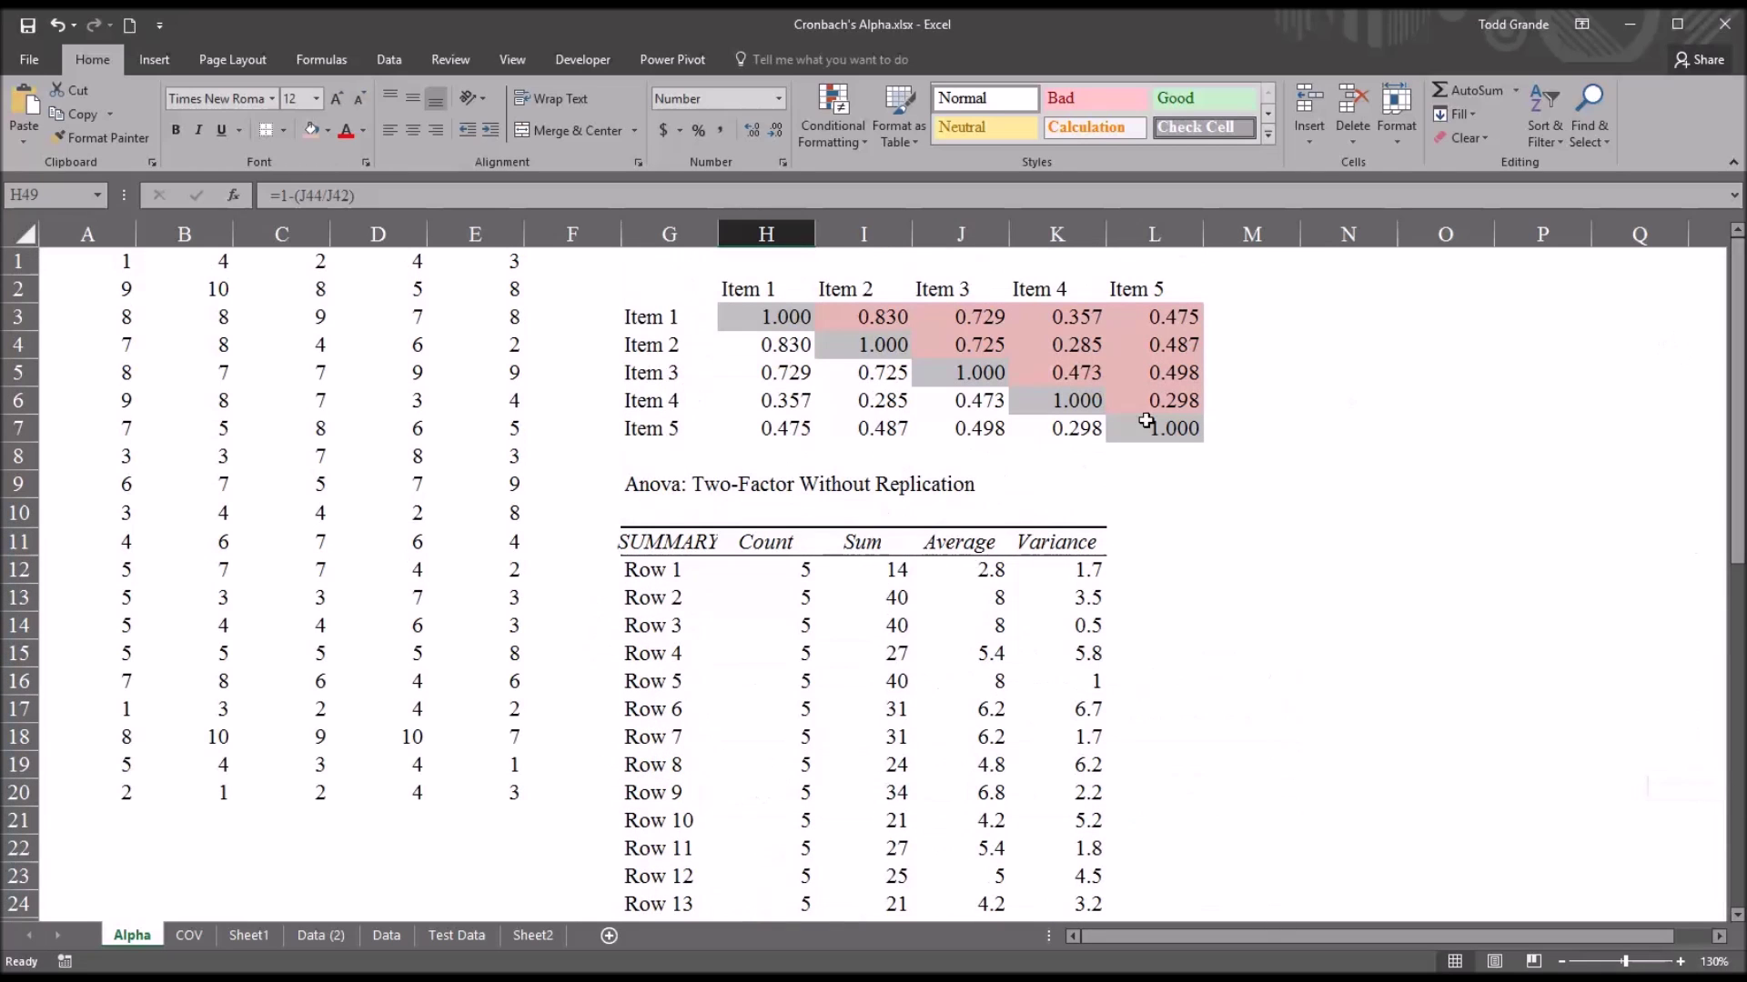